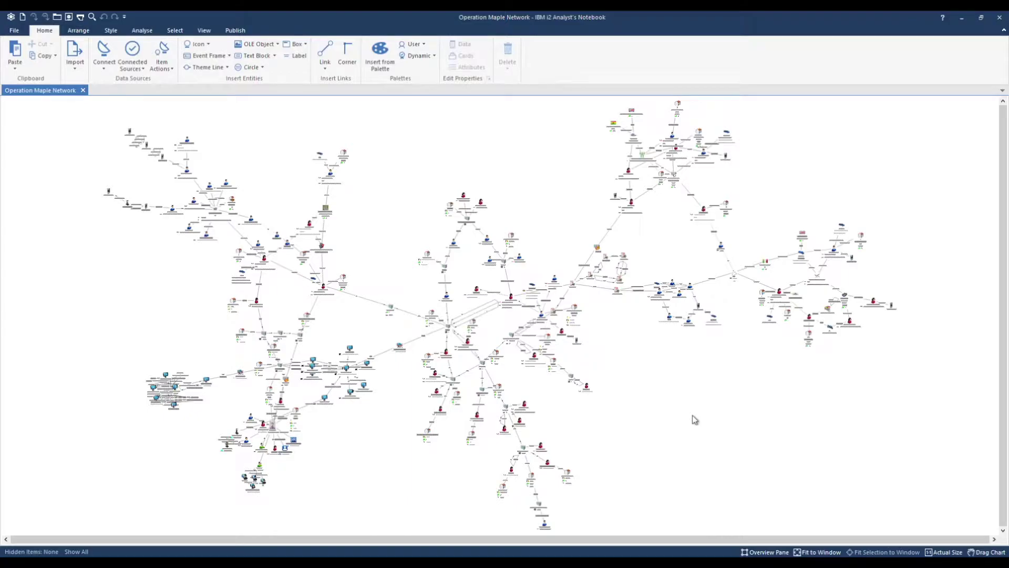
# - Select all Account entities with the links between them and copy the selection to a new chart
pyautogui.click(184, 32)
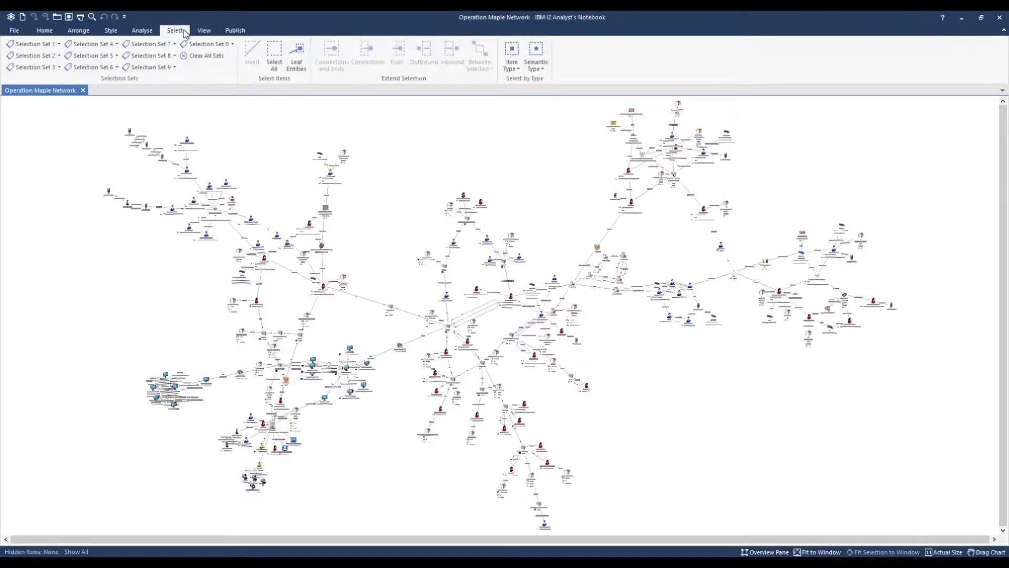
pyautogui.click(519, 65)
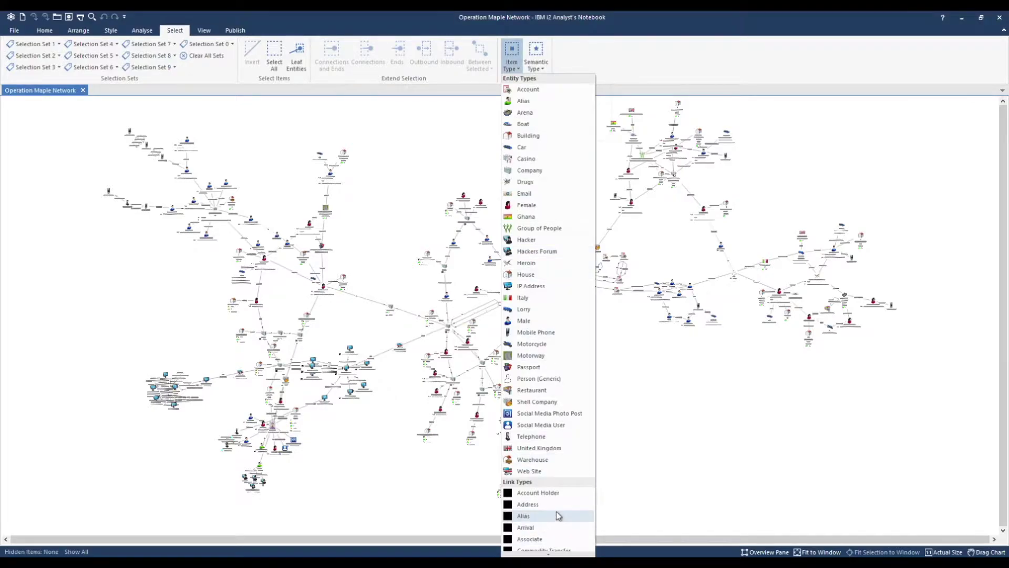
pyautogui.click(528, 89)
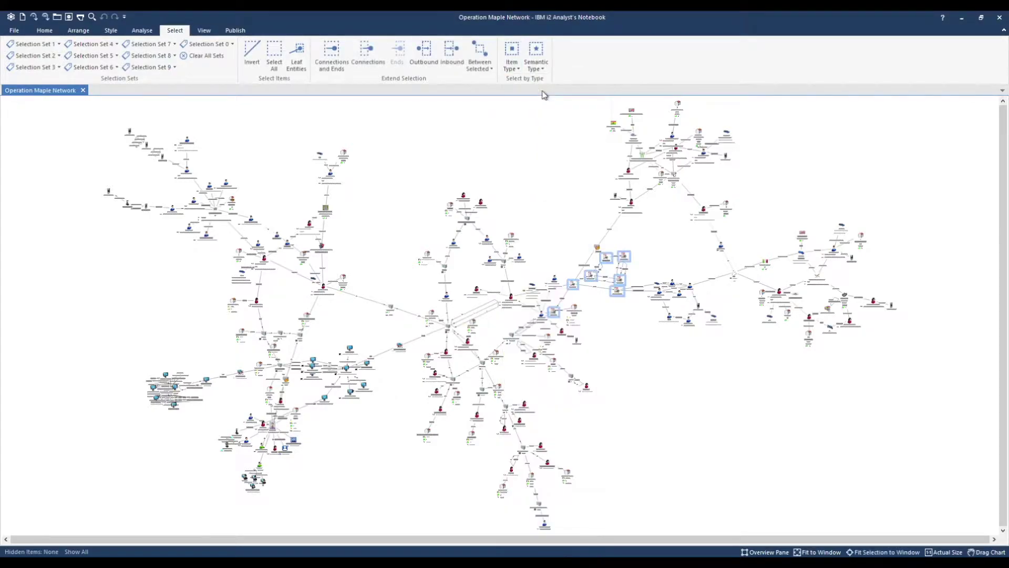
pyautogui.click(491, 69)
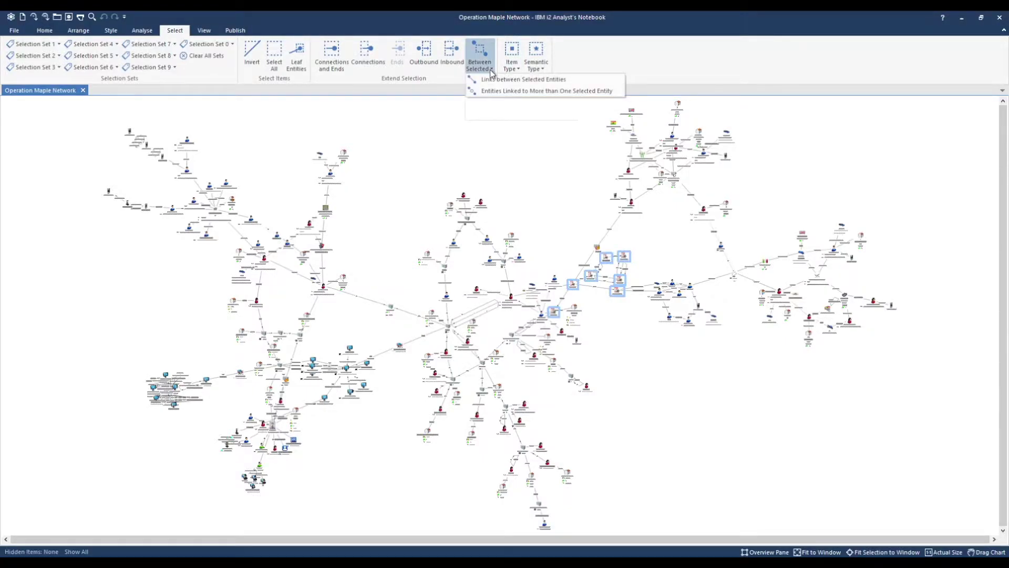
pyautogui.click(578, 79)
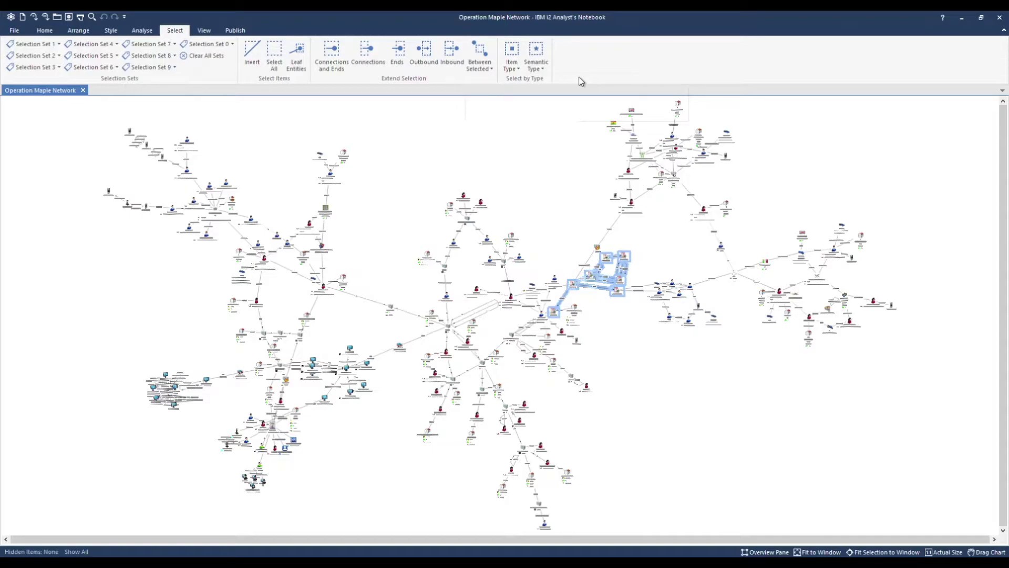
pyautogui.click(34, 17)
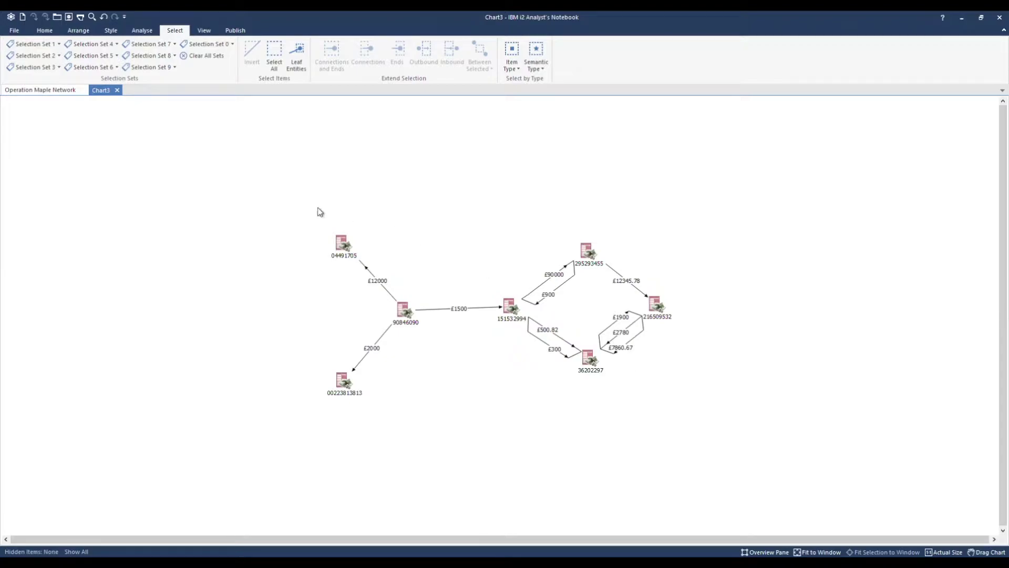
# - Align the two upper accounts horizontally, and likewise align the three accounts of the middle row
pyautogui.moveTo(295, 204); pyautogui.dragTo(677, 279)
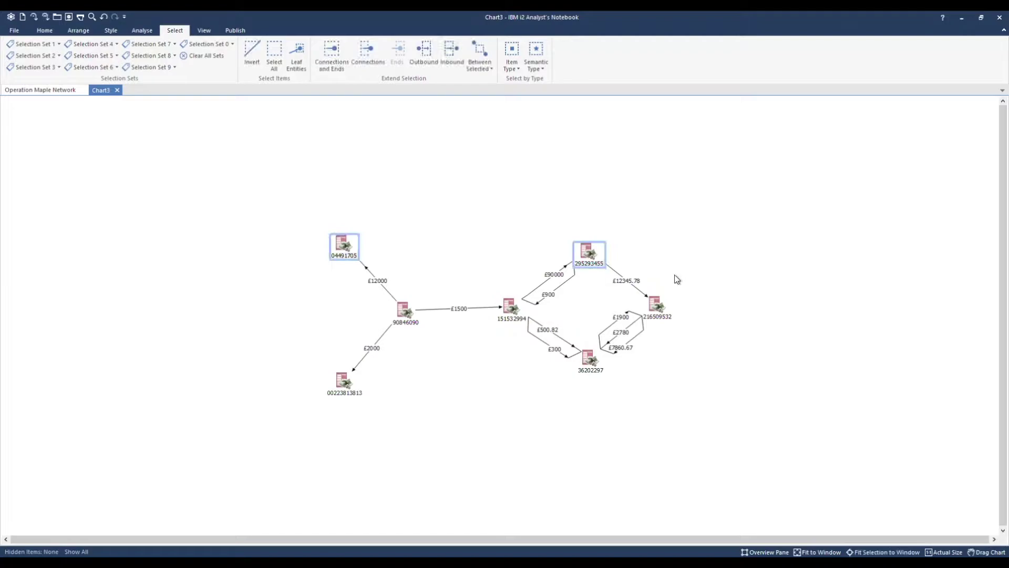
pyautogui.click(86, 33)
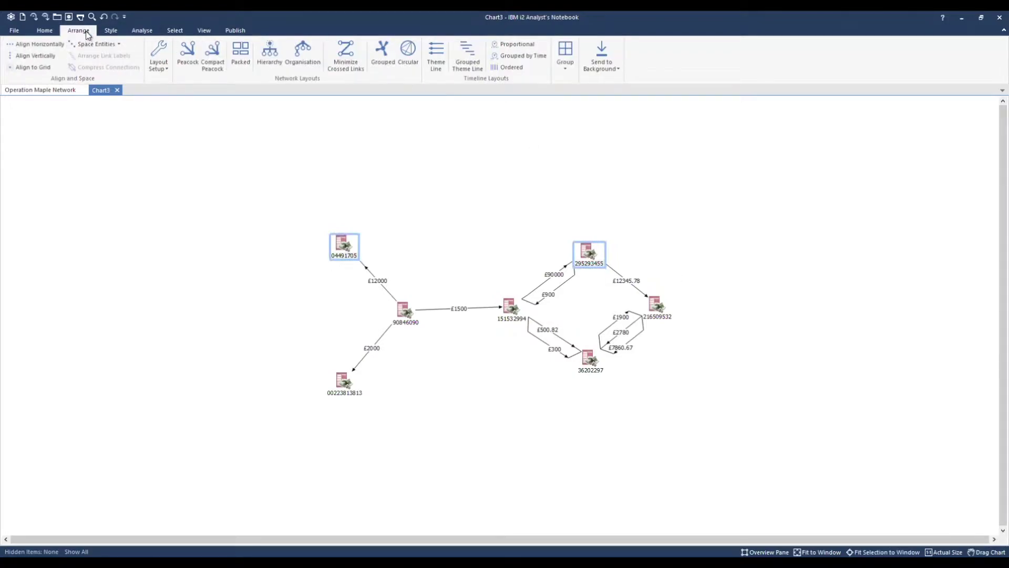
pyautogui.click(59, 46)
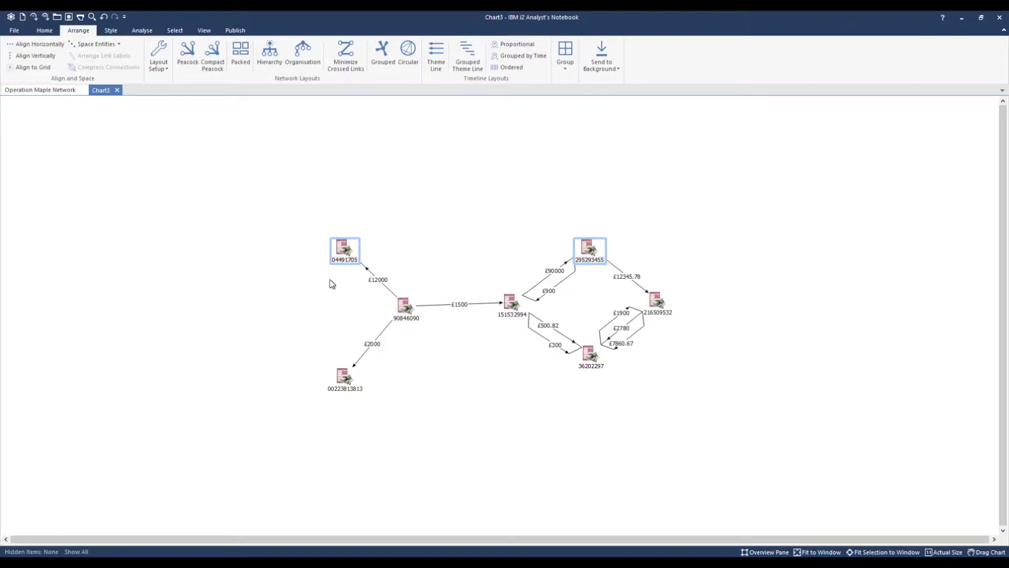
pyautogui.moveTo(334, 280); pyautogui.dragTo(747, 337)
pyautogui.click(25, 43)
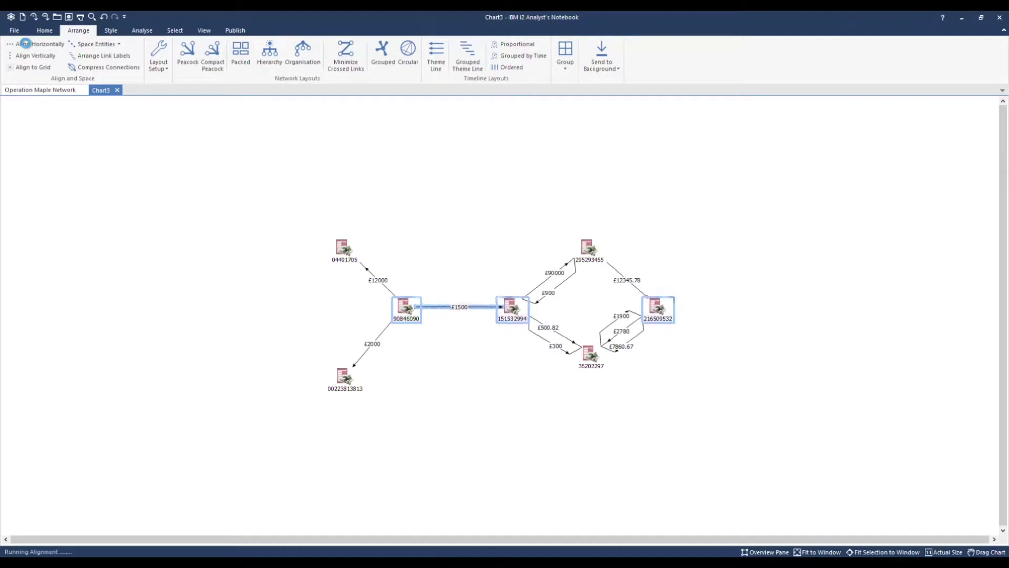
# - Move the lower-right account slightly down and align the two lowest accounts horizontally
pyautogui.click(284, 358)
pyautogui.moveTo(278, 337); pyautogui.dragTo(665, 432)
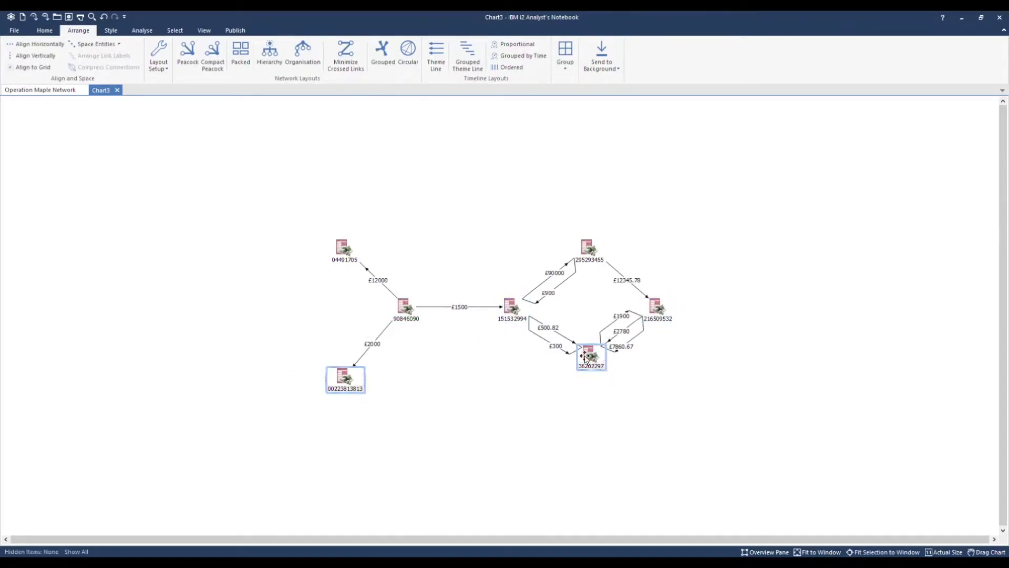
pyautogui.moveTo(590, 354); pyautogui.dragTo(587, 373)
pyautogui.click(35, 45)
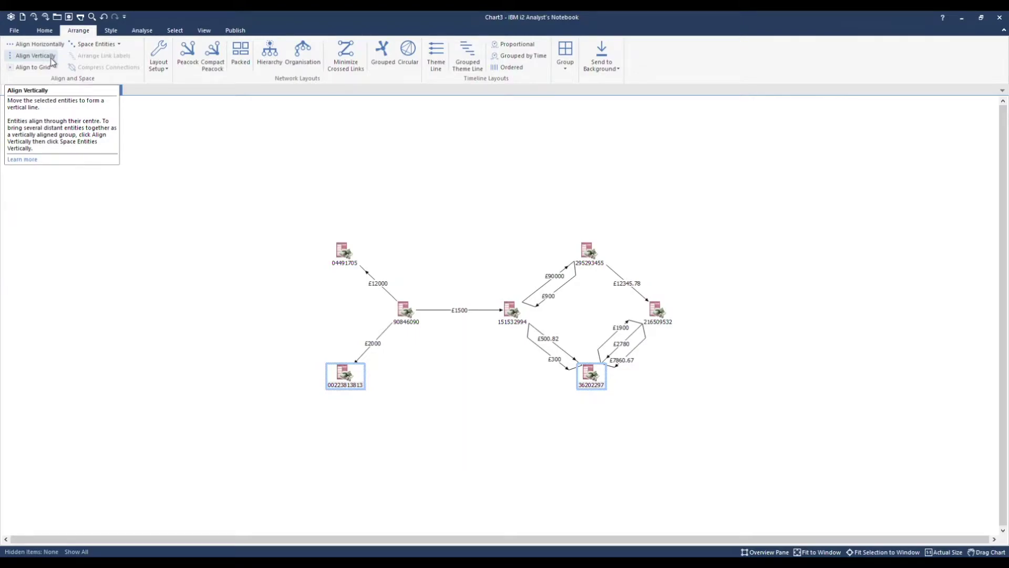
# - Examine the analysis attributes of the lower-right account, including Entity Earliest Link and Entity Sum Link Flow
pyautogui.click(840, 553)
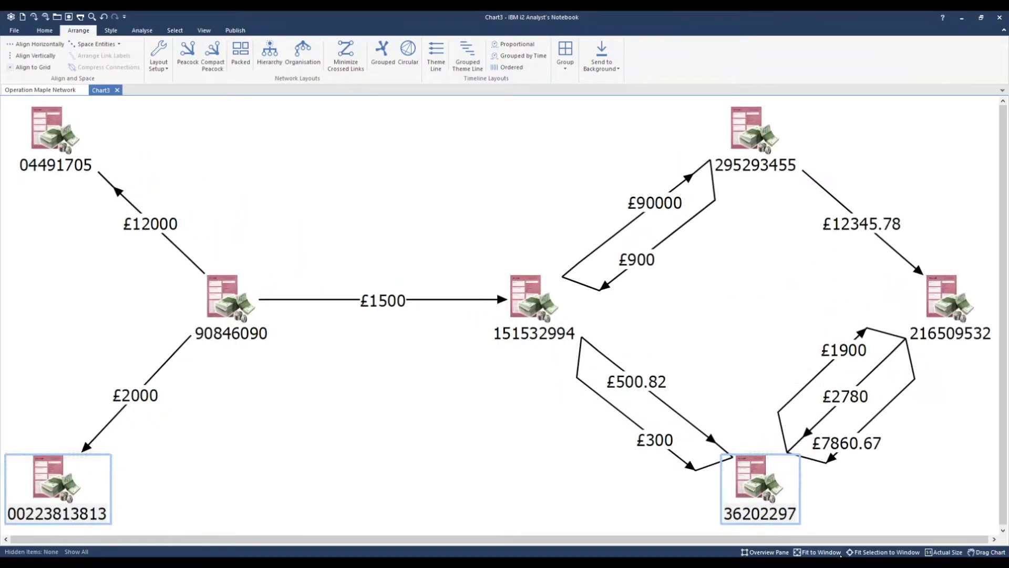
pyautogui.click(537, 438)
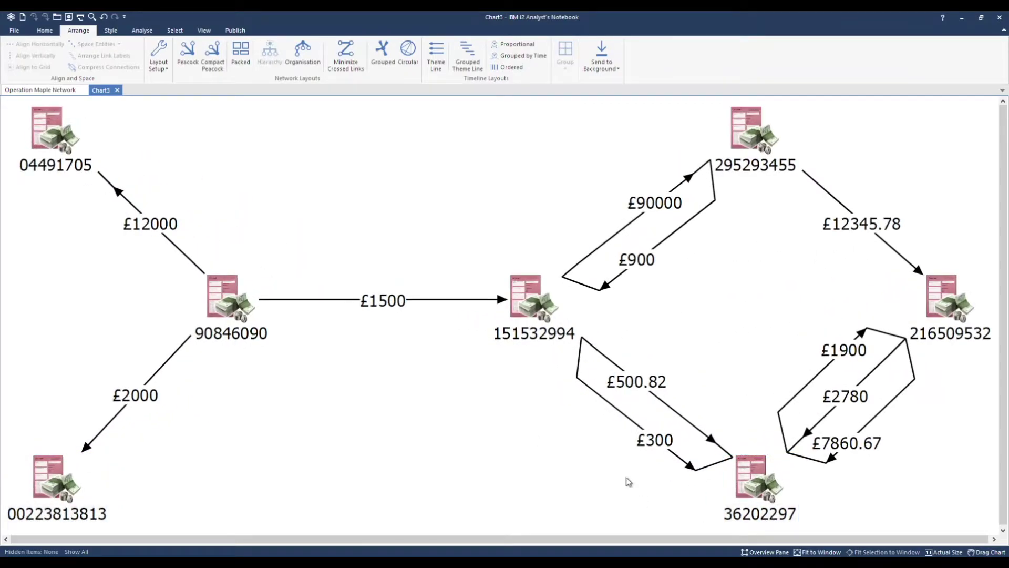
pyautogui.click(848, 357)
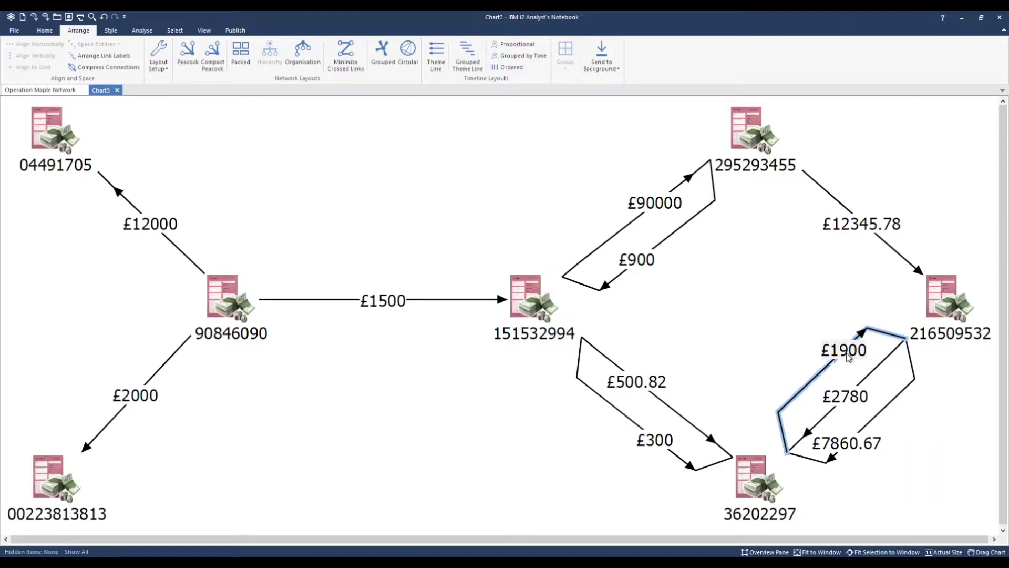
pyautogui.click(808, 349)
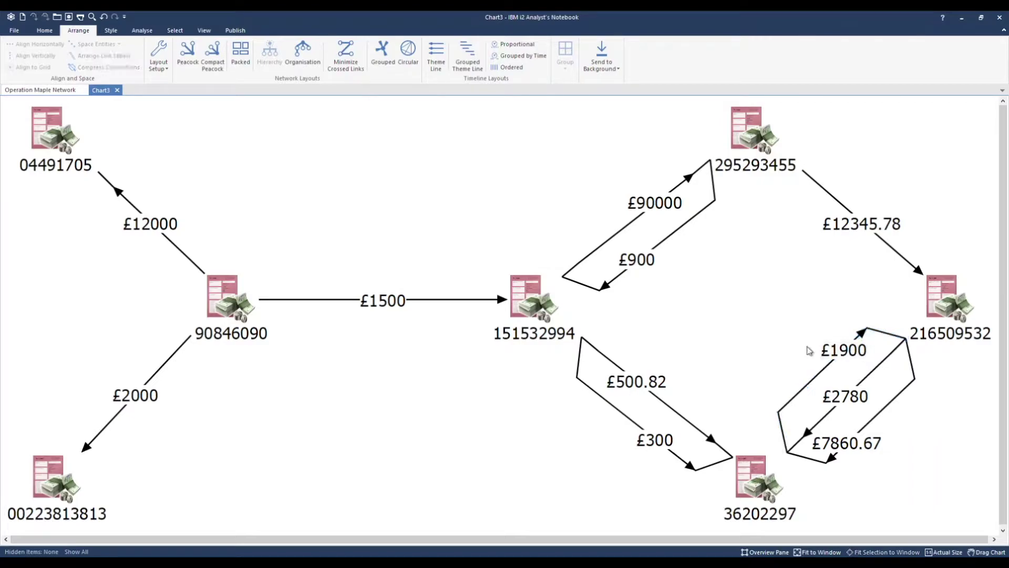
pyautogui.doubleClick(749, 480)
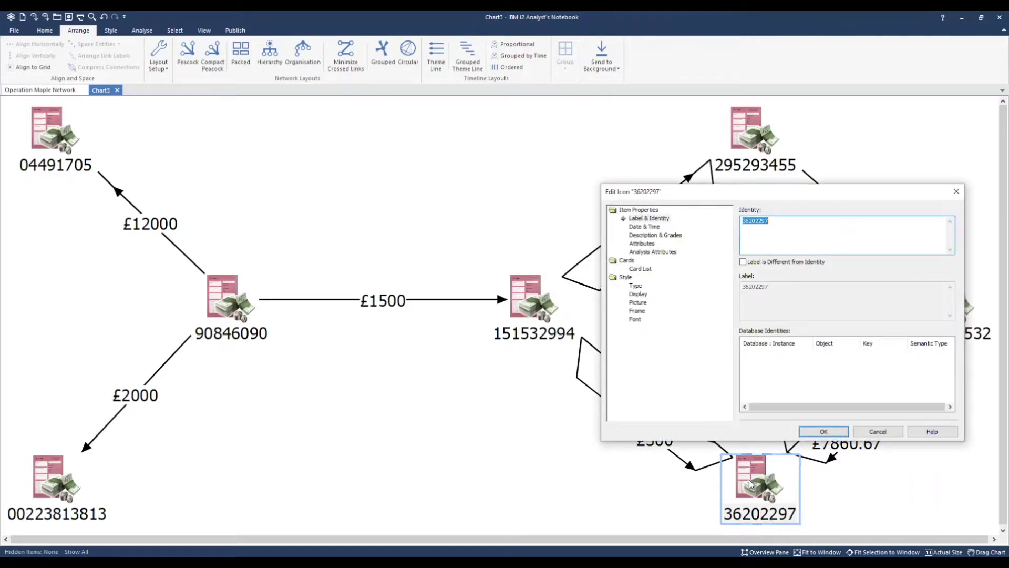
pyautogui.click(674, 253)
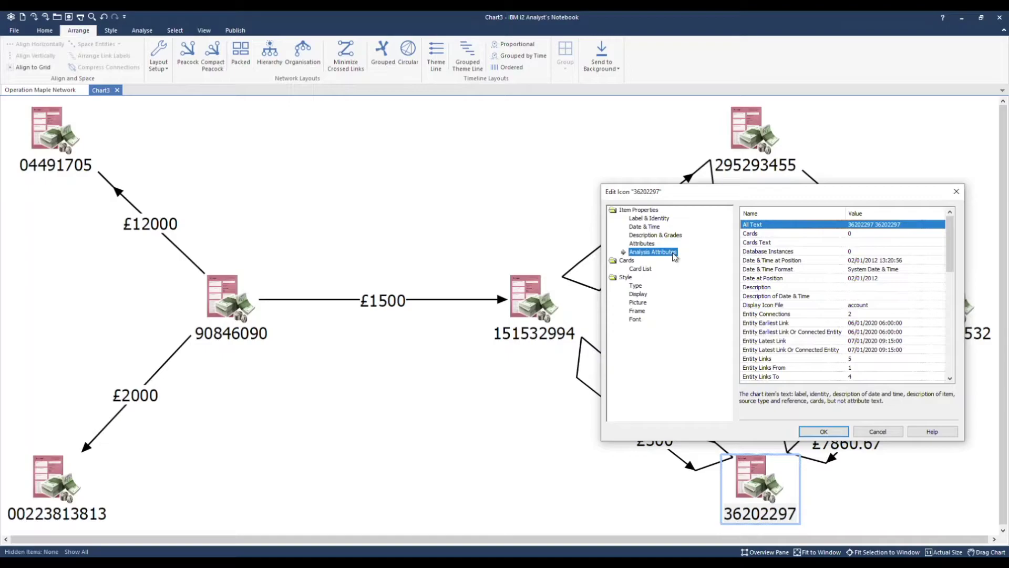
pyautogui.click(805, 227)
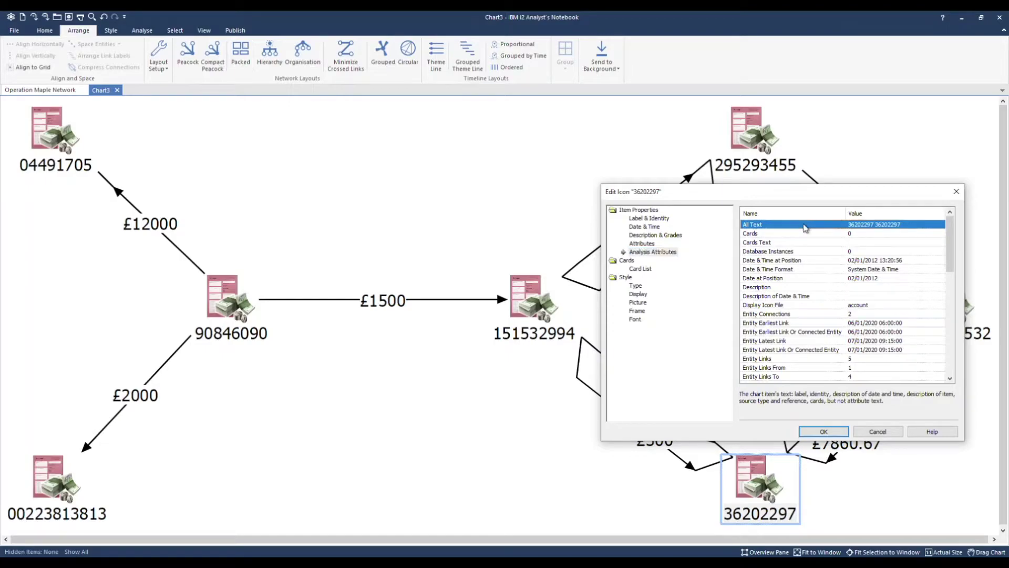
pyautogui.click(798, 325)
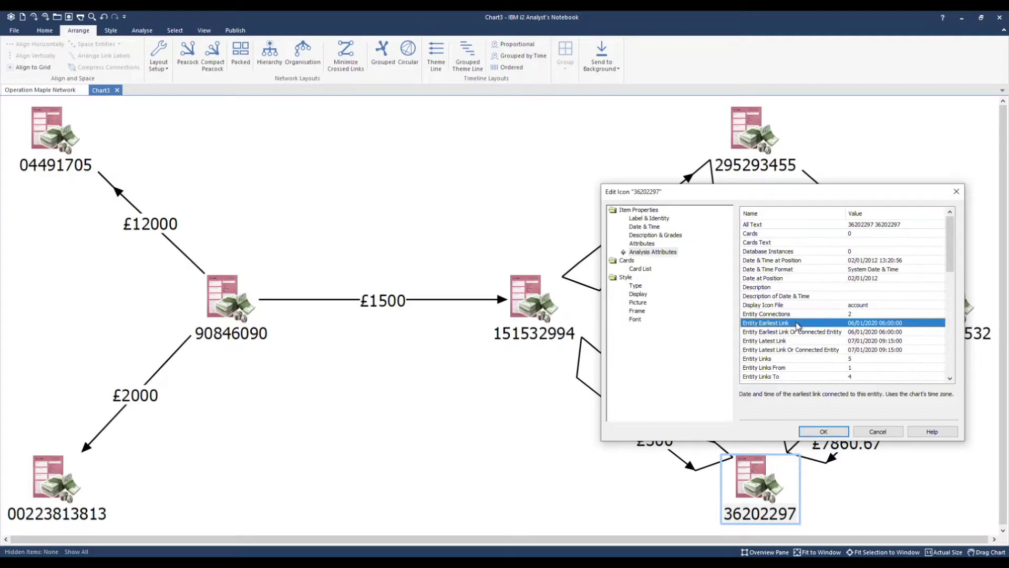
pyautogui.scroll(-3, 802, 336)
pyautogui.click(810, 351)
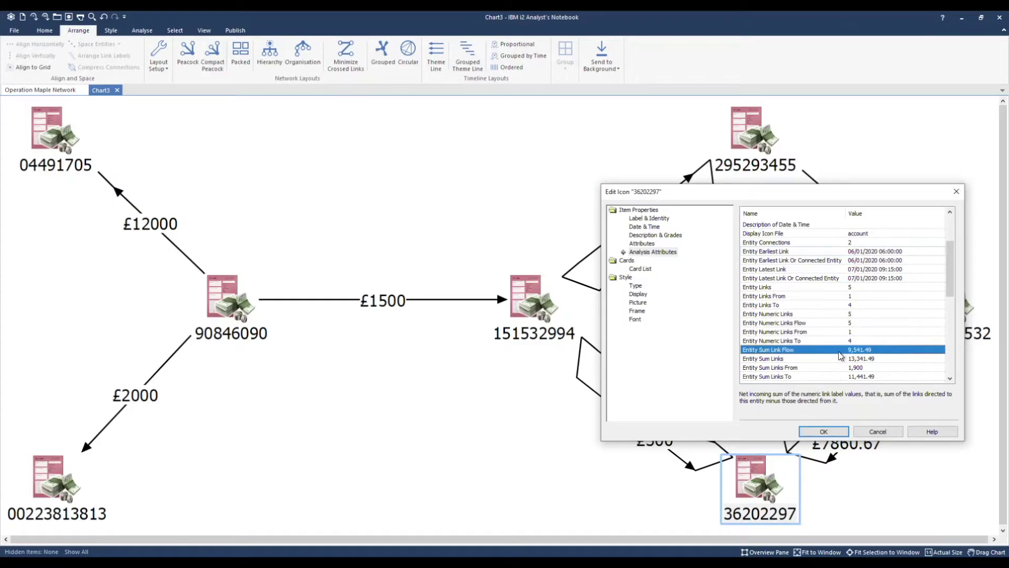
pyautogui.click(824, 432)
pyautogui.click(561, 449)
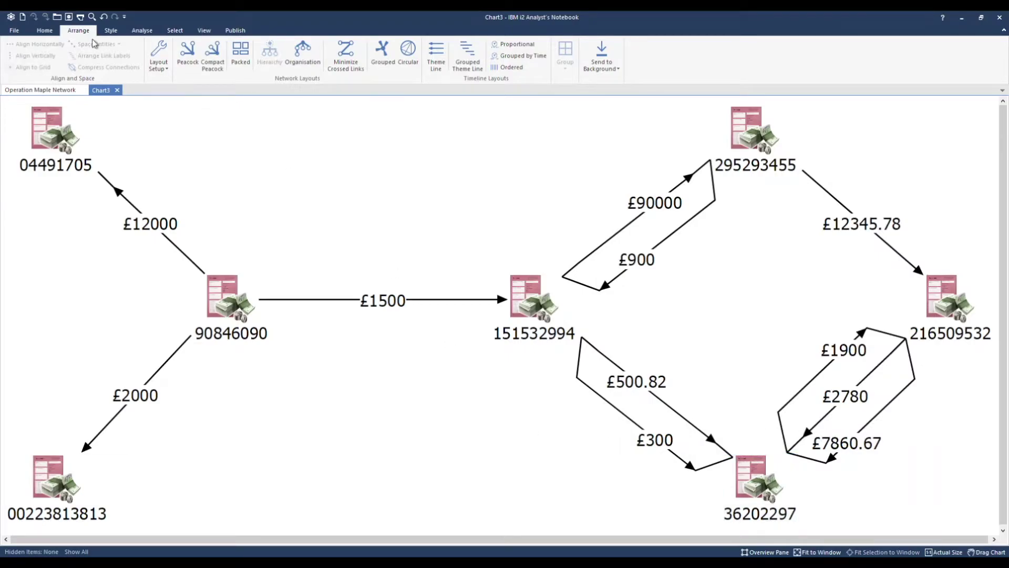
# - Search the palette's attributes for "balan"
pyautogui.click(51, 32)
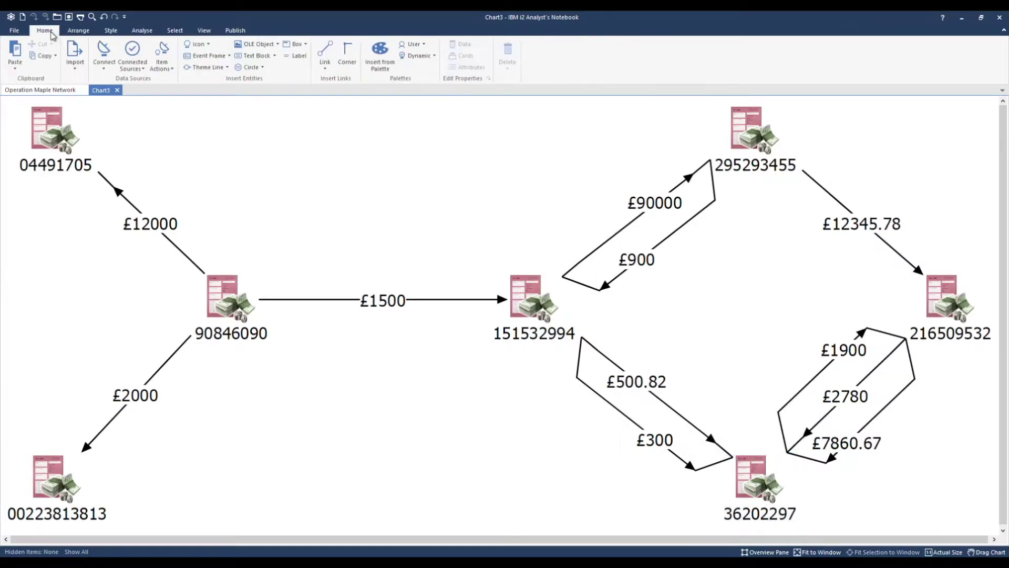
pyautogui.click(374, 64)
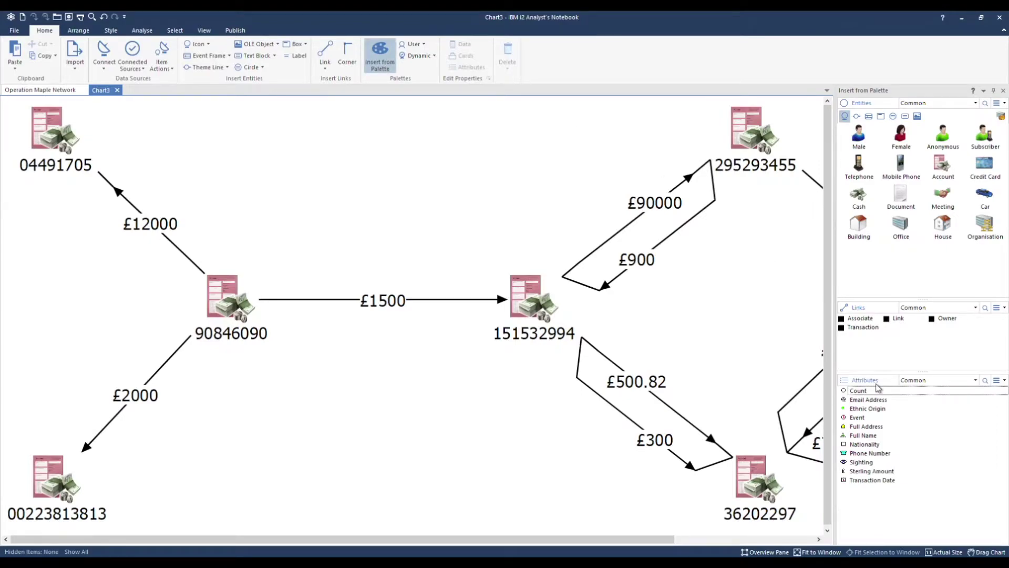
pyautogui.click(950, 384)
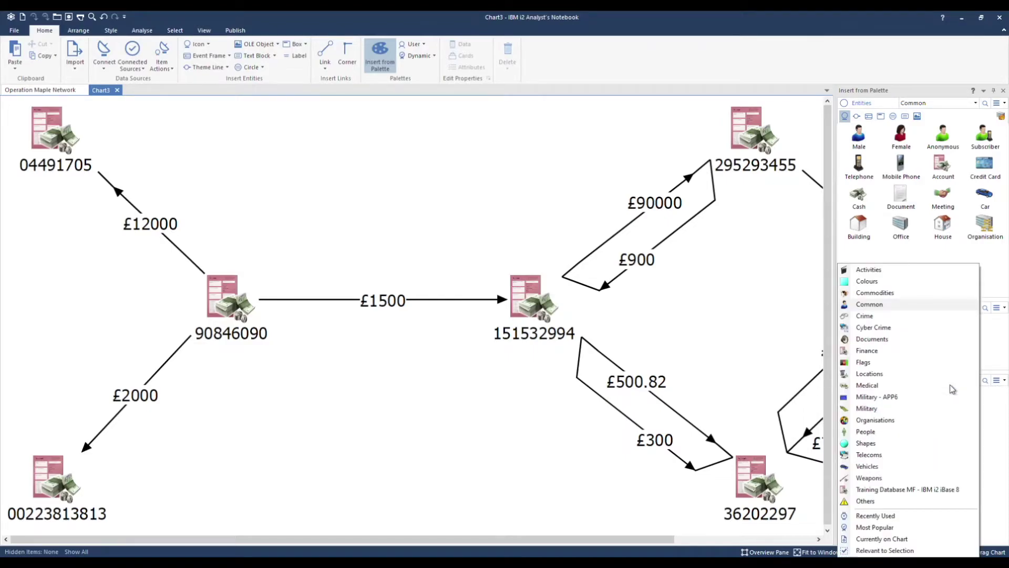
pyautogui.click(1003, 399)
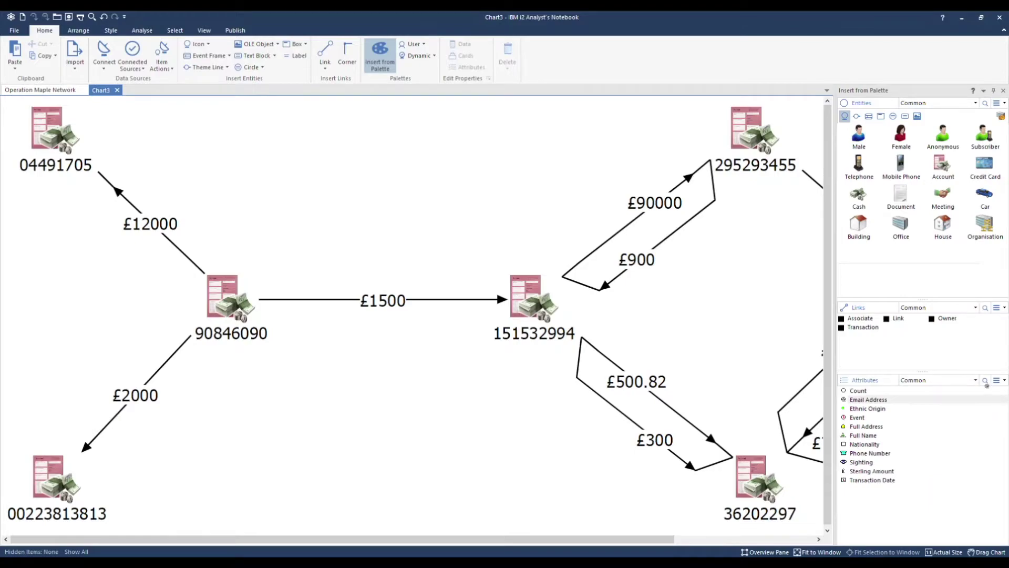
pyautogui.click(986, 384)
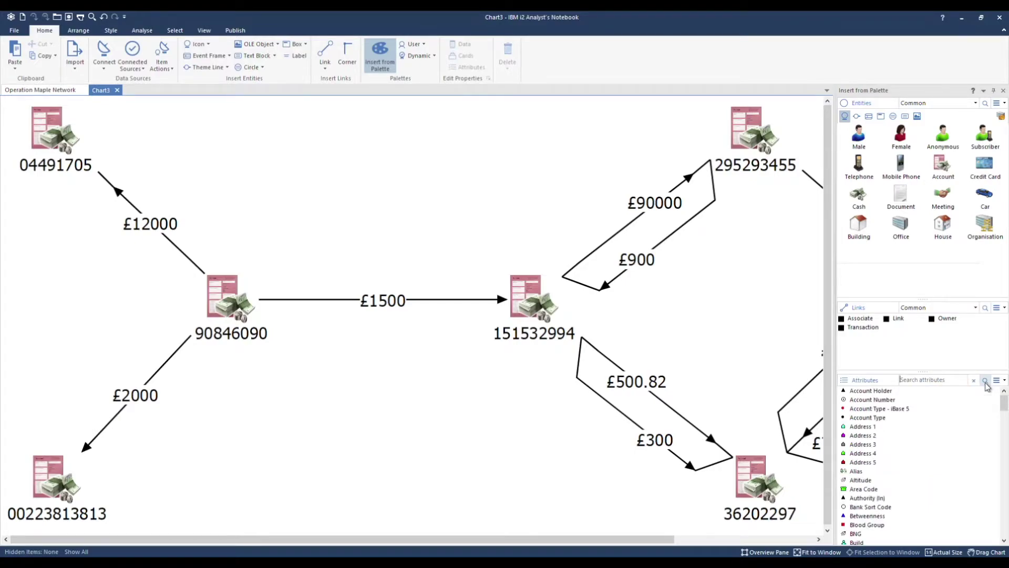
pyautogui.write('balan')
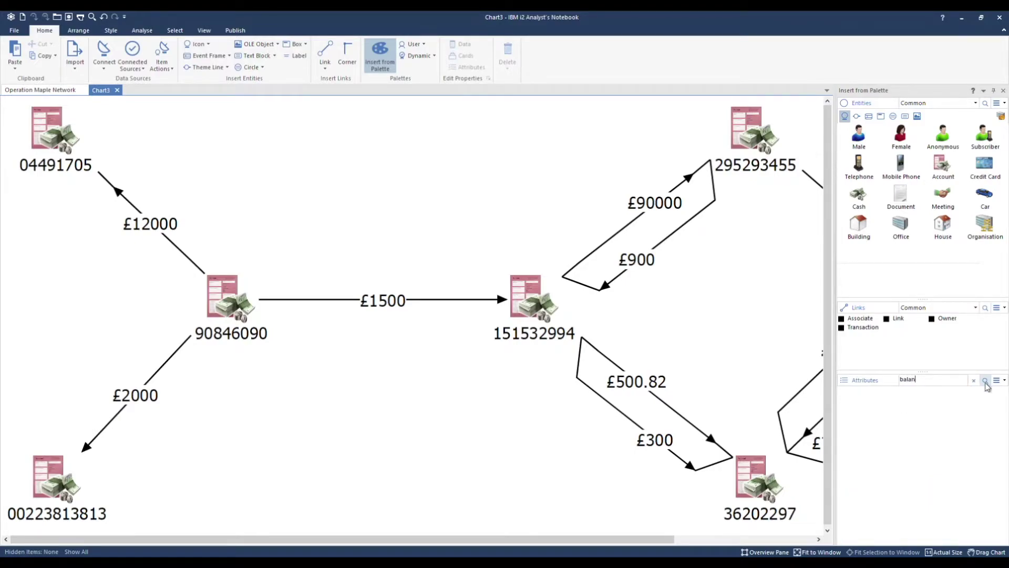
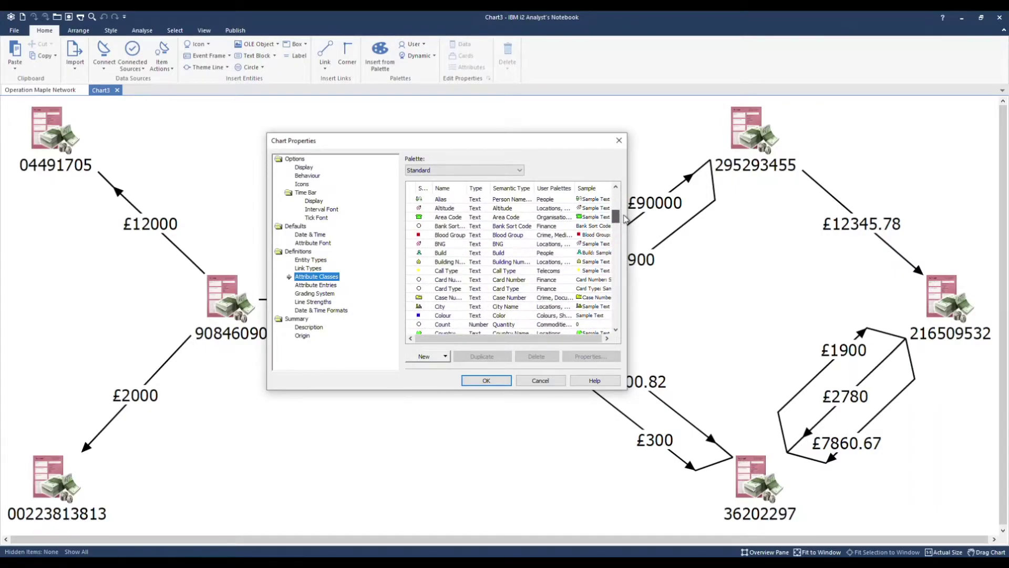
# - Start a new number attribute class for the chart and name it Balance
pyautogui.click(452, 306)
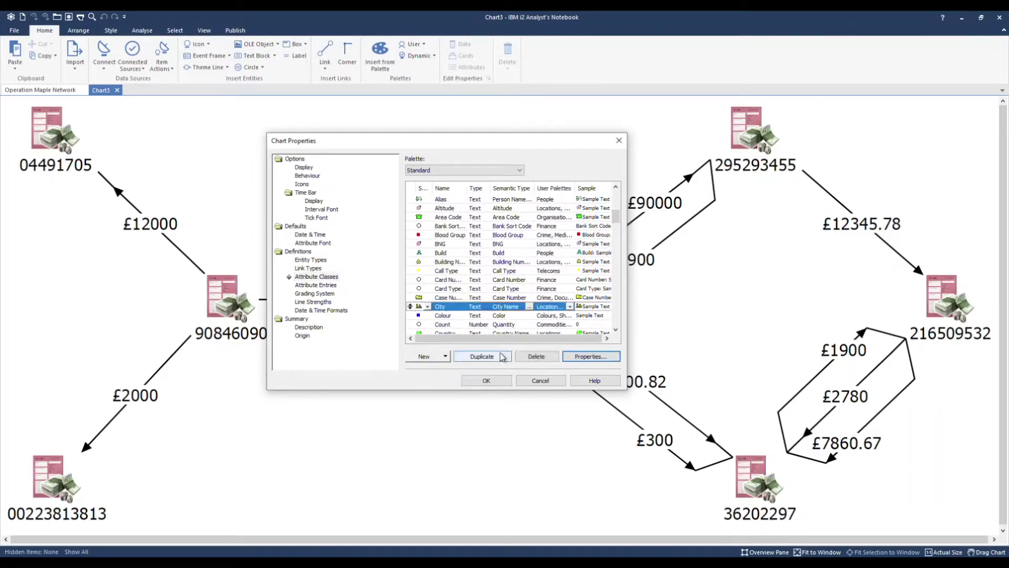
pyautogui.click(446, 357)
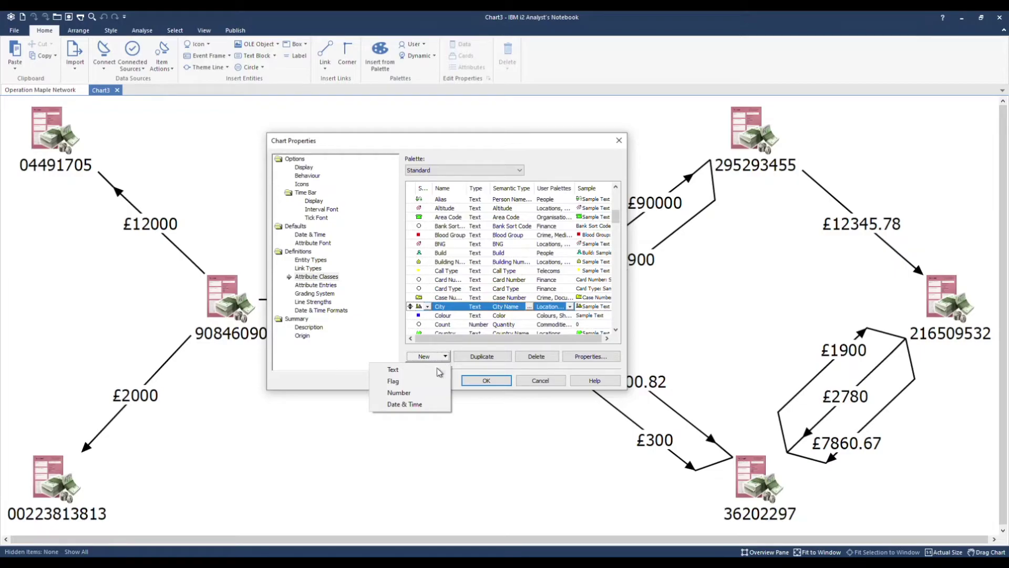
pyautogui.click(424, 392)
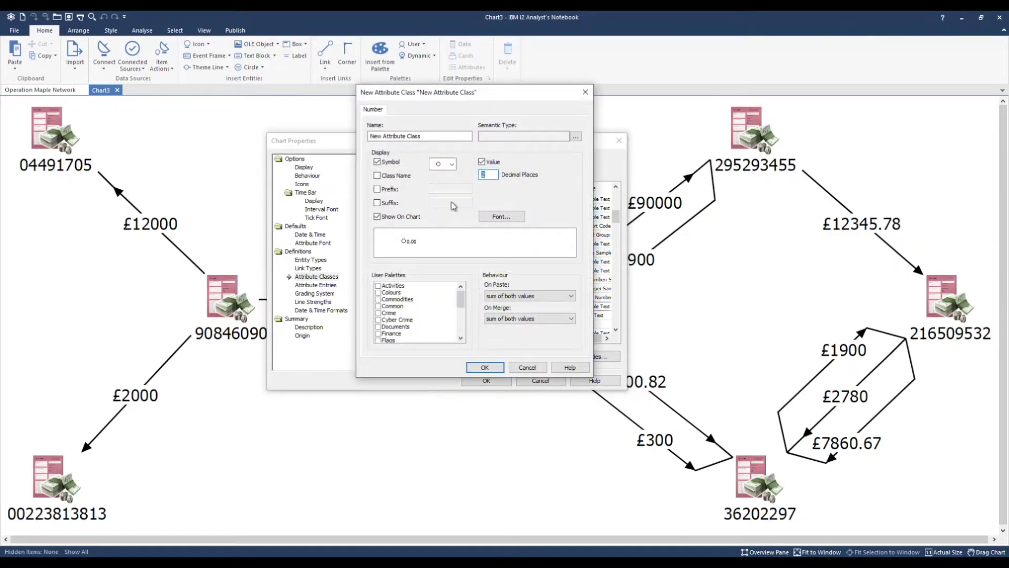
pyautogui.moveTo(439, 136); pyautogui.dragTo(346, 141)
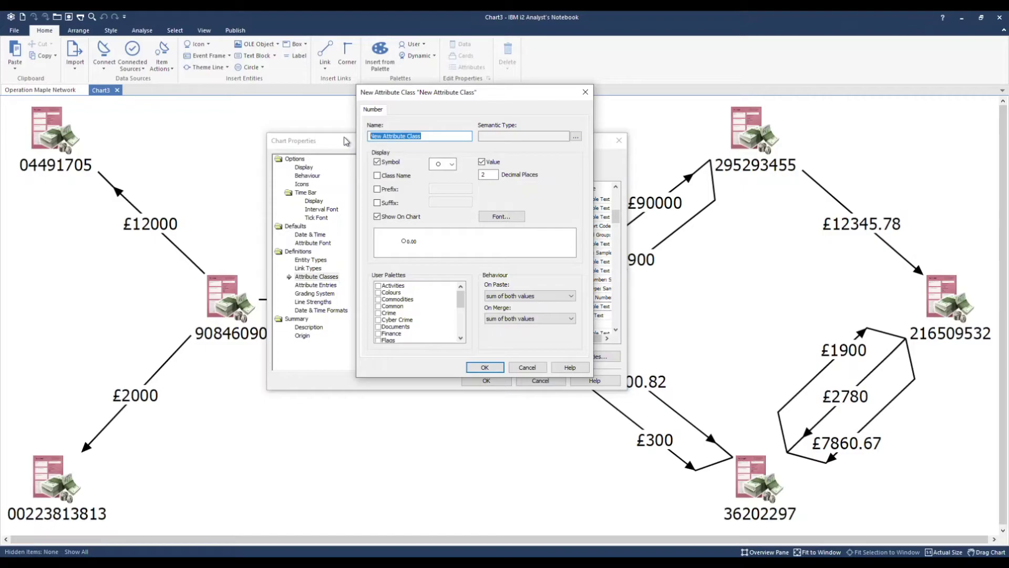
pyautogui.write('Balance')
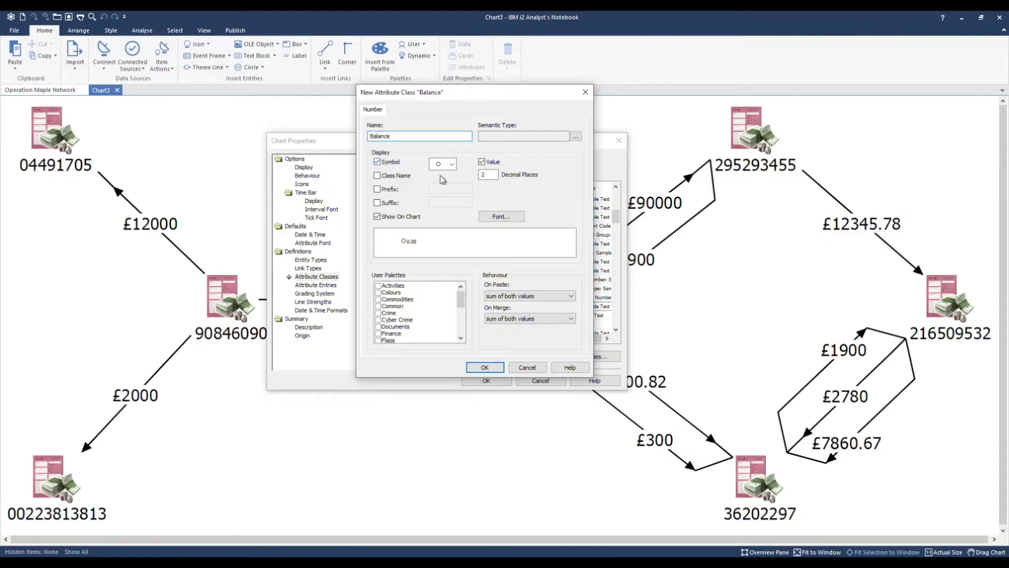
# - Give the Balance class a check mark symbol and the prefix "Balance:"
pyautogui.click(455, 166)
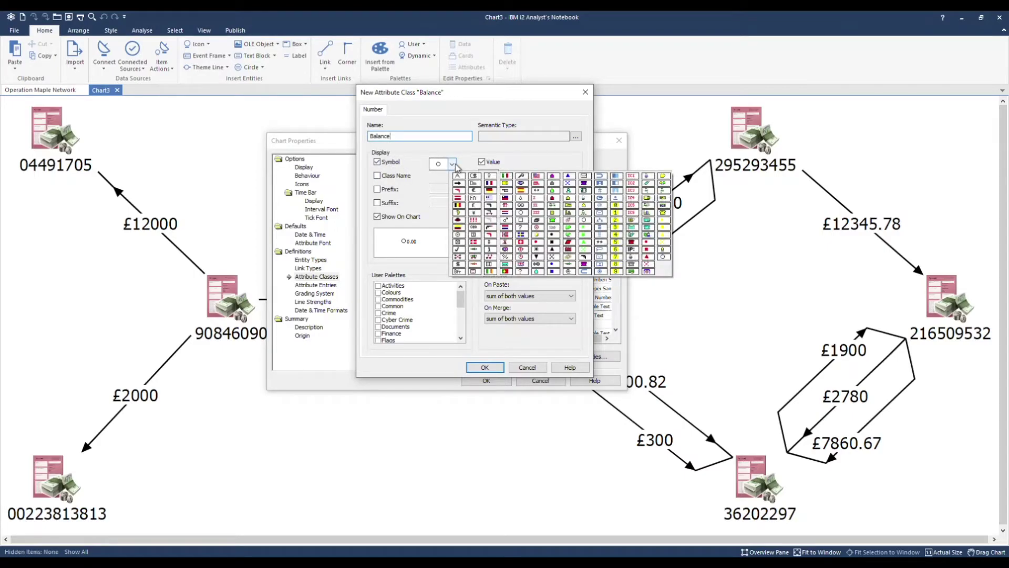
pyautogui.click(458, 251)
pyautogui.click(377, 189)
pyautogui.click(442, 188)
pyautogui.write('Balance:')
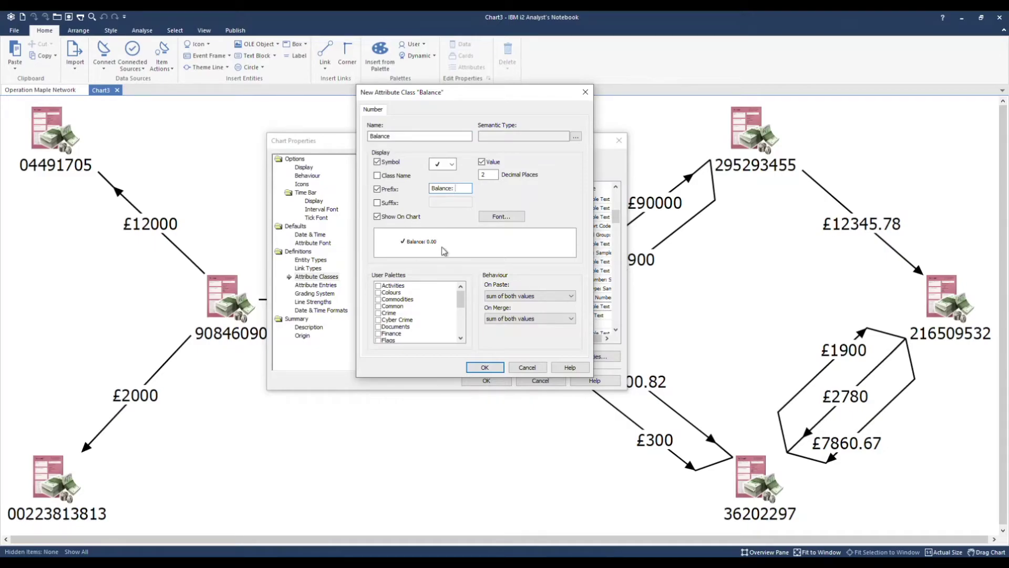
# - Set the Balance attribute's font colour to blue and confirm the new attribute class
pyautogui.click(499, 217)
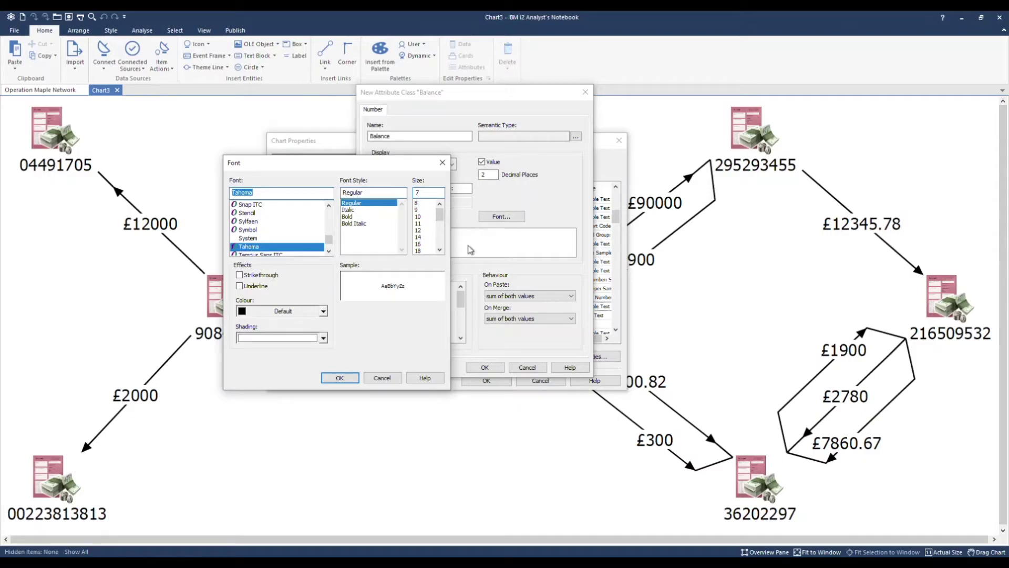
pyautogui.click(323, 311)
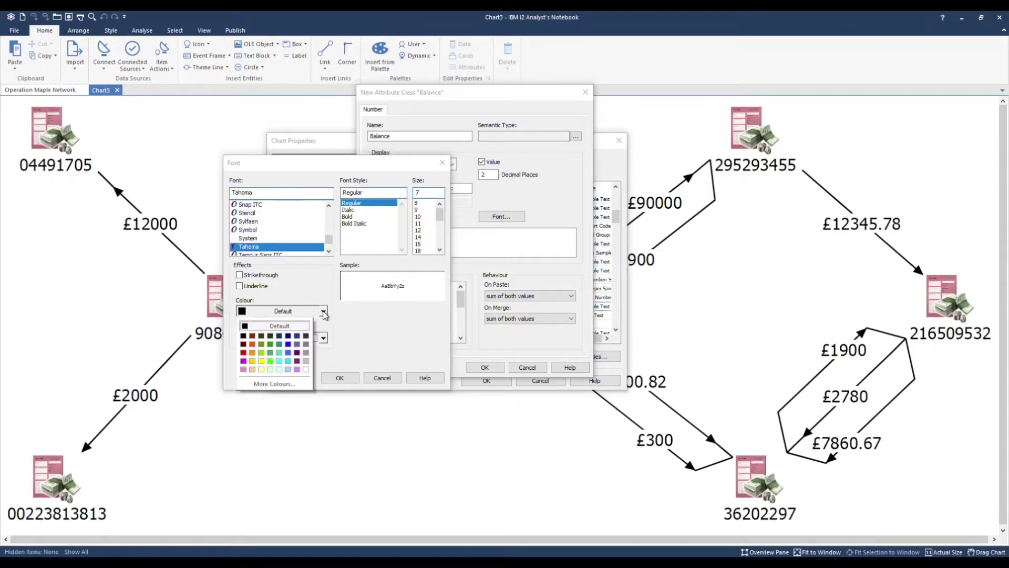
pyautogui.click(288, 344)
pyautogui.click(340, 378)
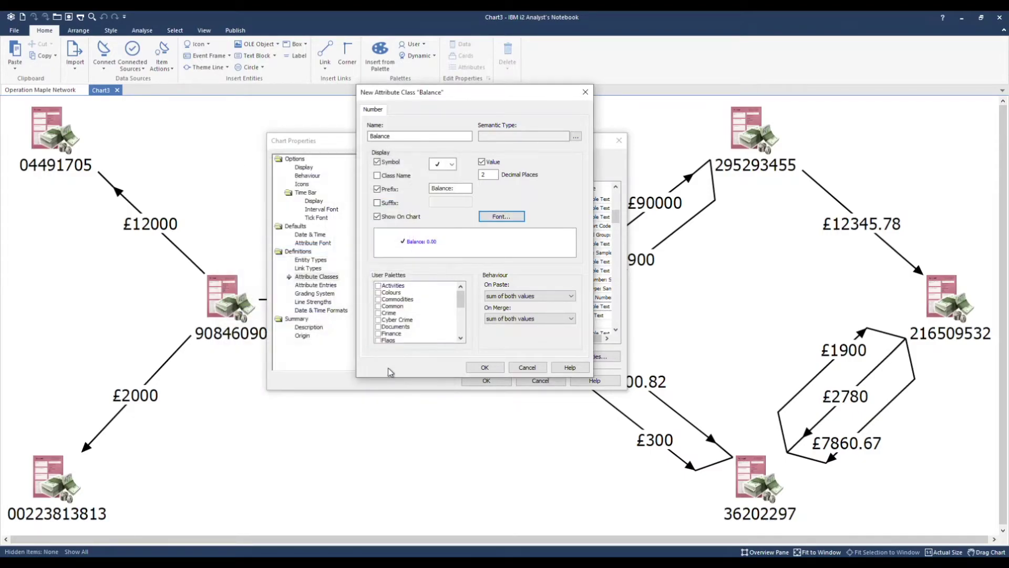
pyautogui.click(485, 367)
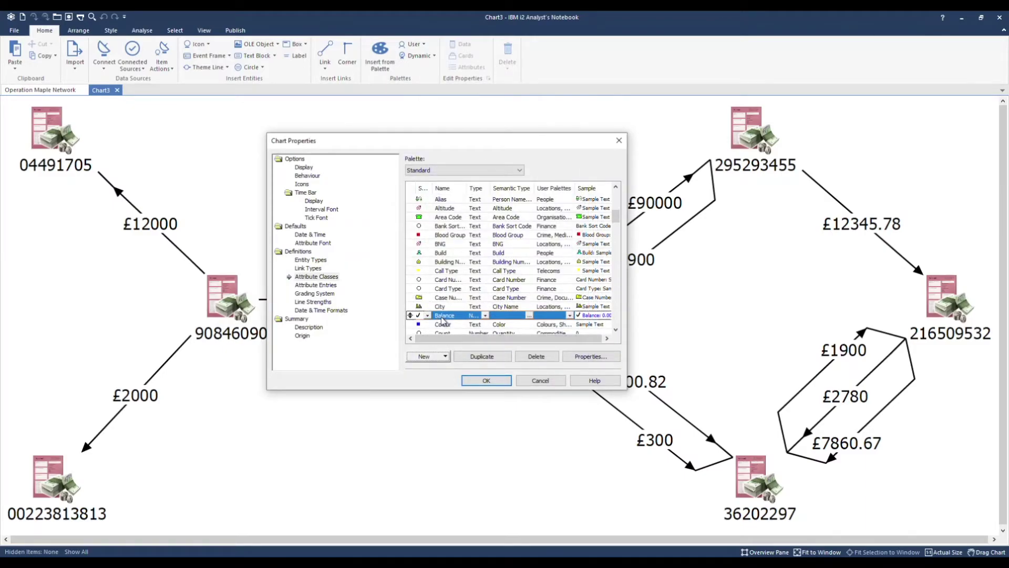
# - View the entity type and link type definitions and accept the chart properties
pyautogui.click(318, 260)
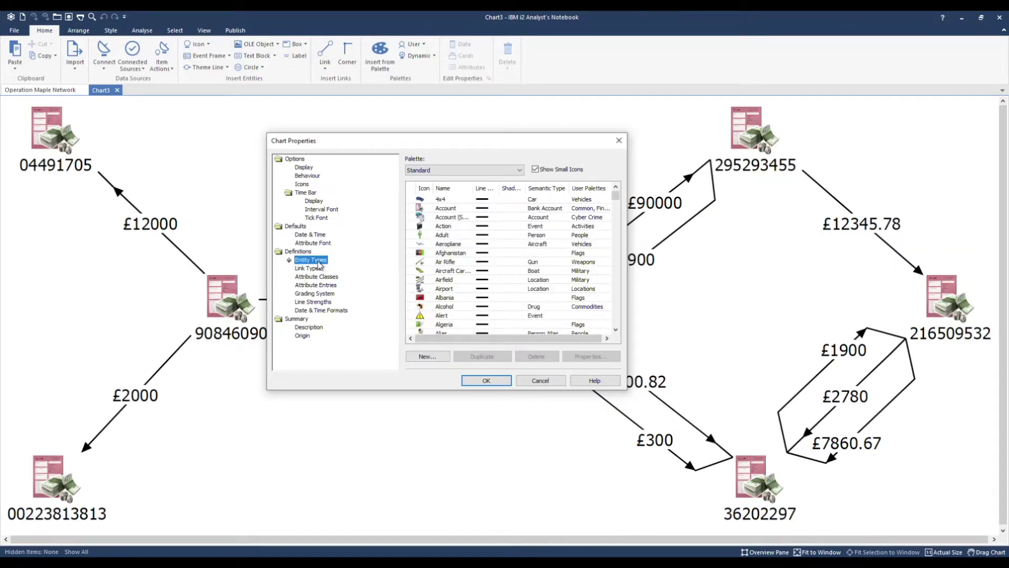
pyautogui.click(313, 268)
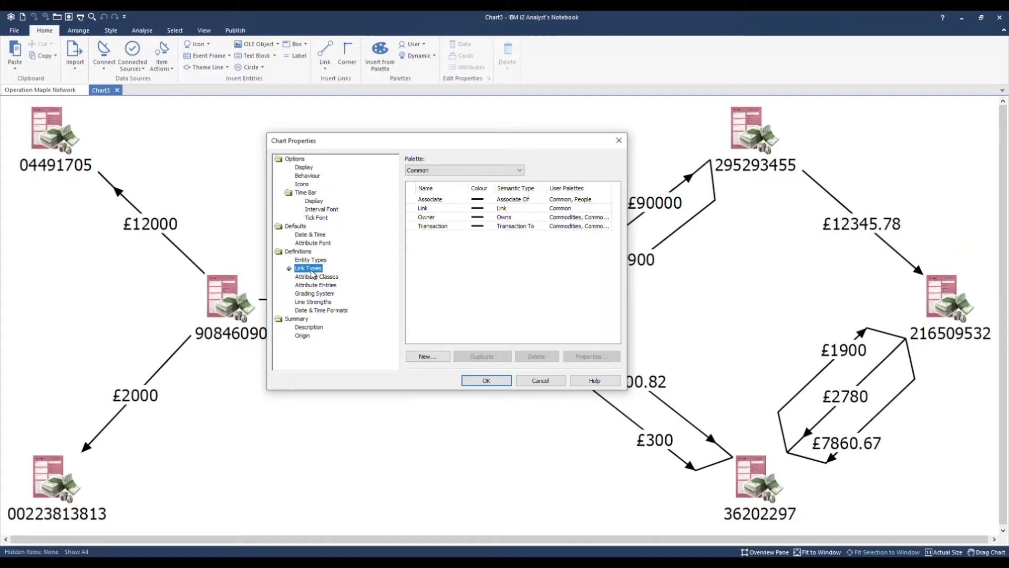
pyautogui.click(488, 380)
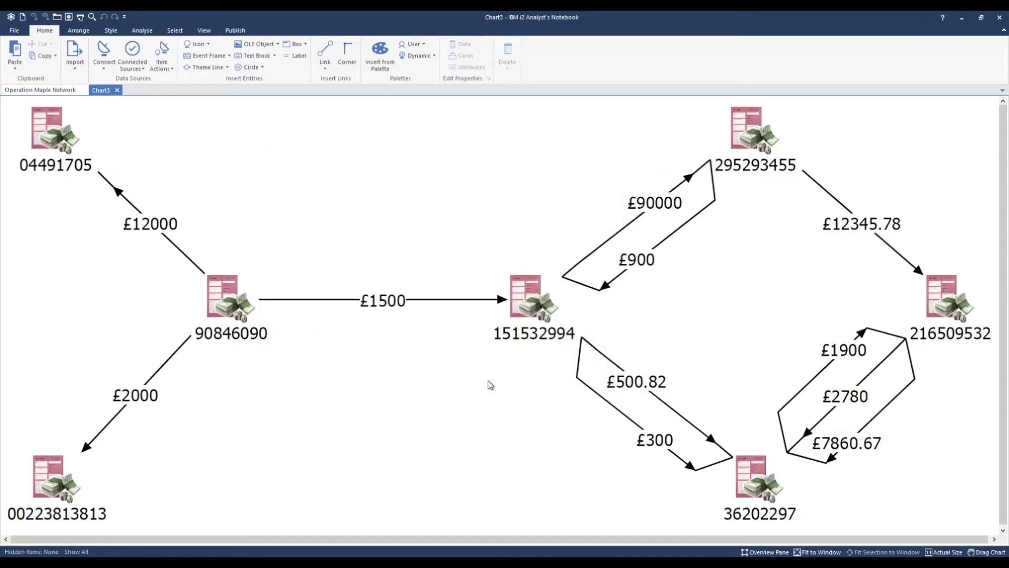
# - Check the palette's attributes for the new Balance class
pyautogui.click(380, 55)
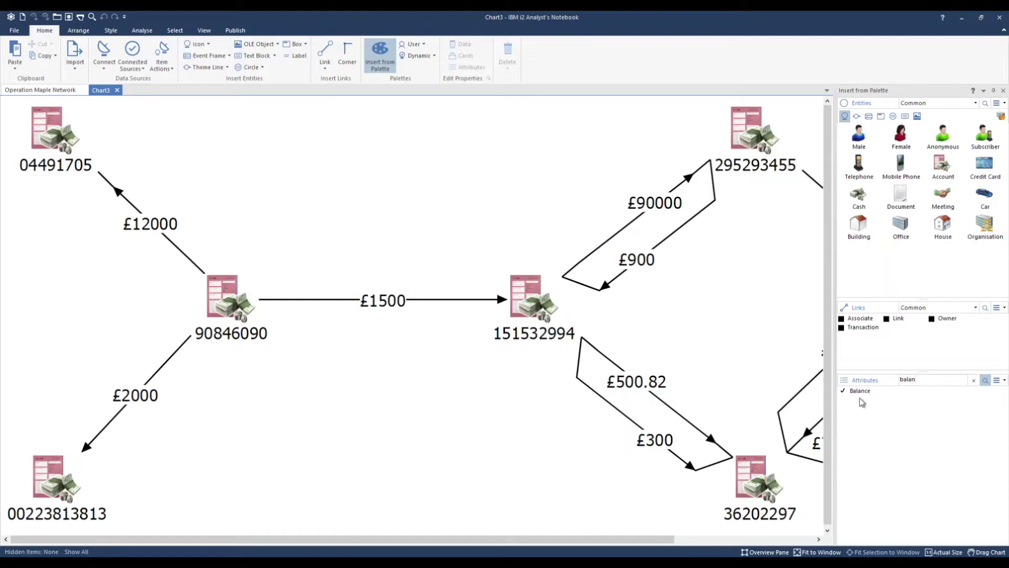
pyautogui.click(380, 55)
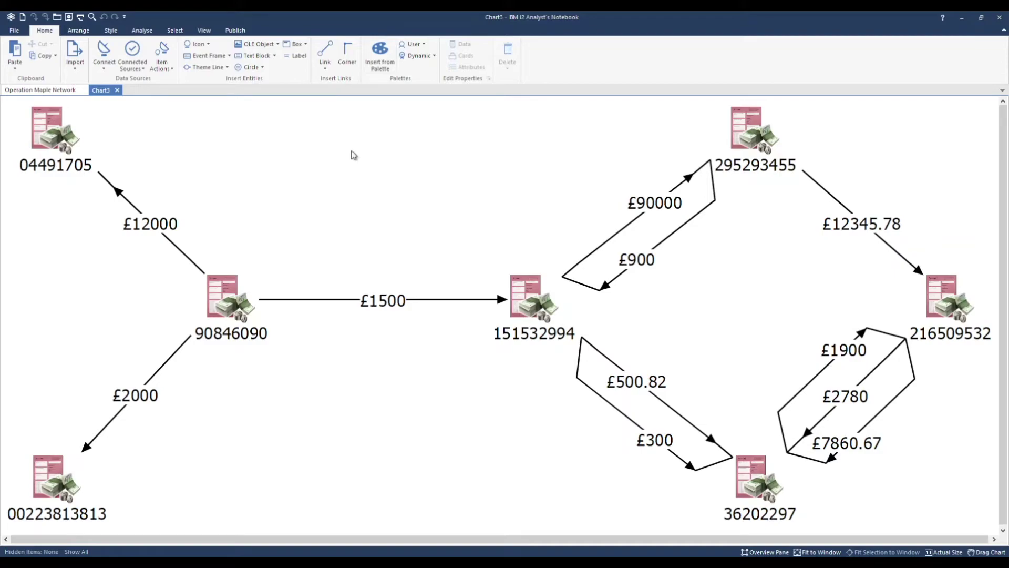
# - Start combining attributes with Entity Sum Link Flow as the attribute whose values are pasted
pyautogui.click(141, 31)
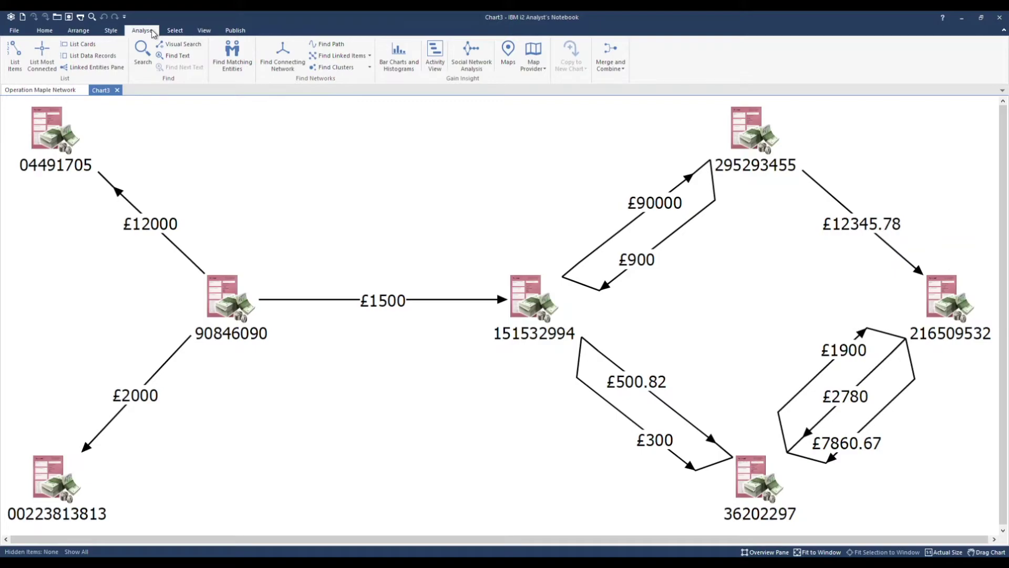
pyautogui.click(624, 73)
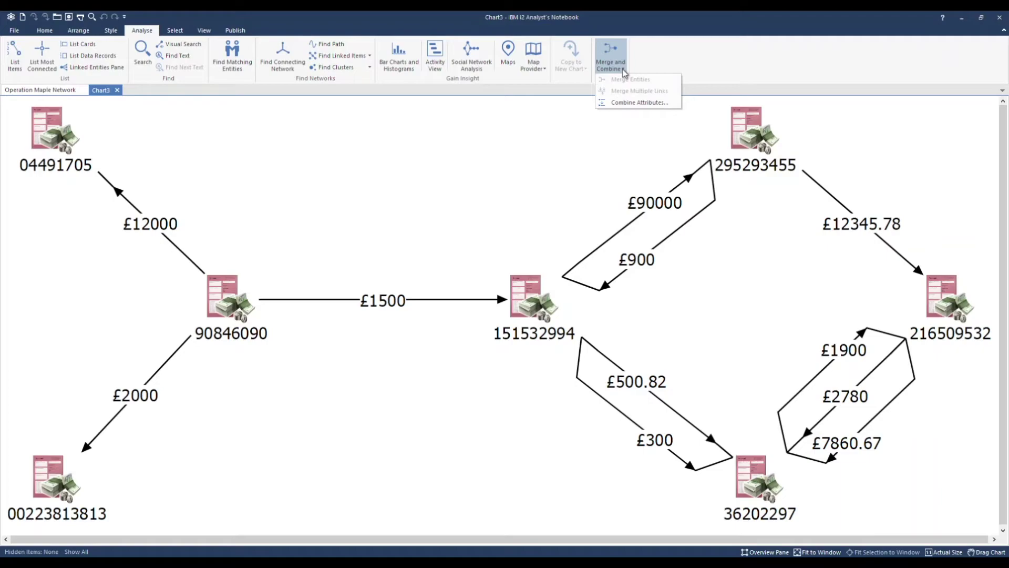
pyautogui.click(673, 103)
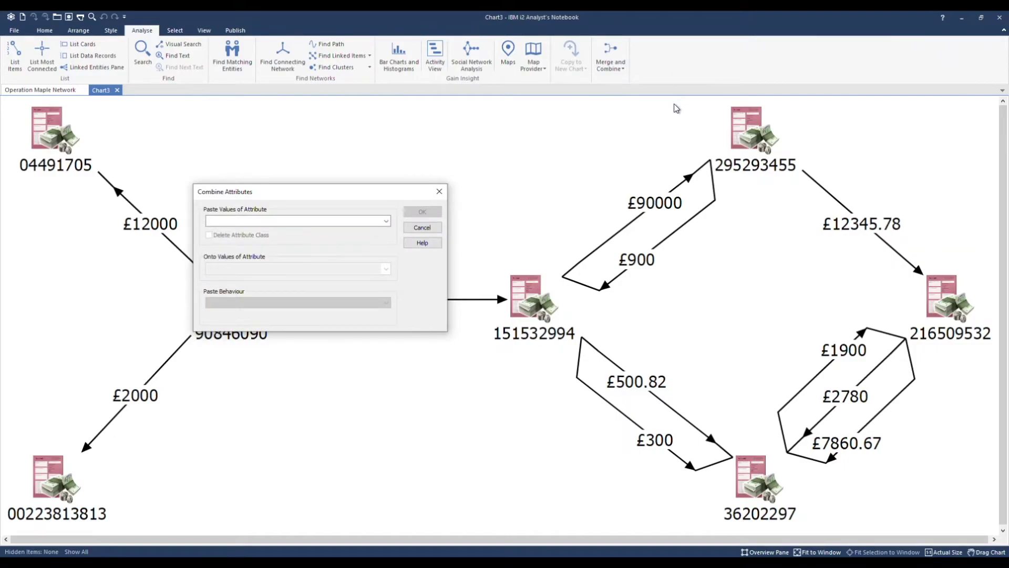
pyautogui.click(389, 223)
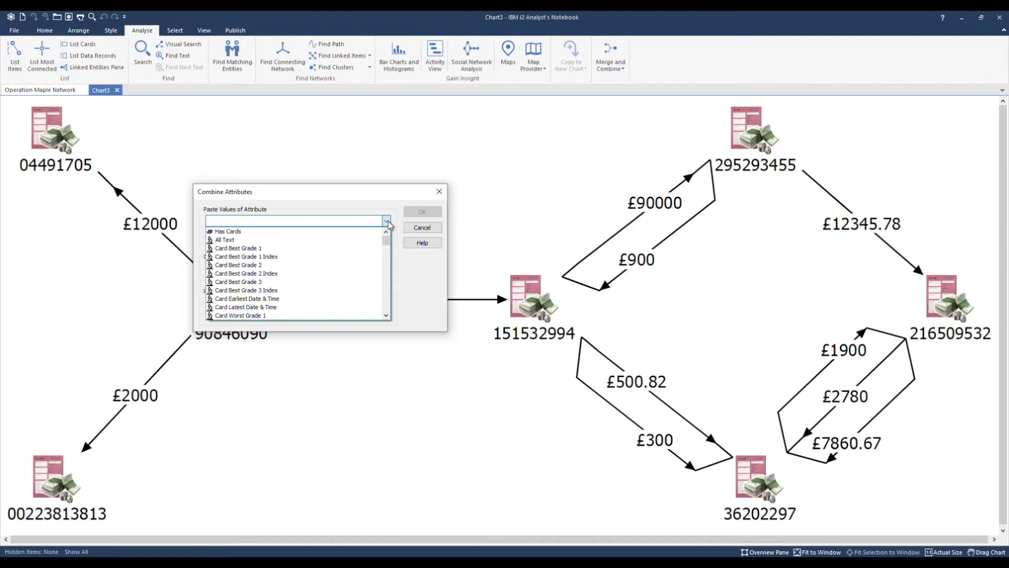
pyautogui.click(386, 315)
pyautogui.click(386, 316)
pyautogui.click(387, 316)
pyautogui.click(386, 315)
pyautogui.click(386, 315)
pyautogui.click(386, 316)
pyautogui.click(387, 315)
pyautogui.click(386, 316)
pyautogui.click(386, 315)
pyautogui.click(386, 315)
pyautogui.click(387, 316)
pyautogui.click(386, 316)
pyautogui.click(387, 316)
pyautogui.click(386, 315)
pyautogui.click(289, 266)
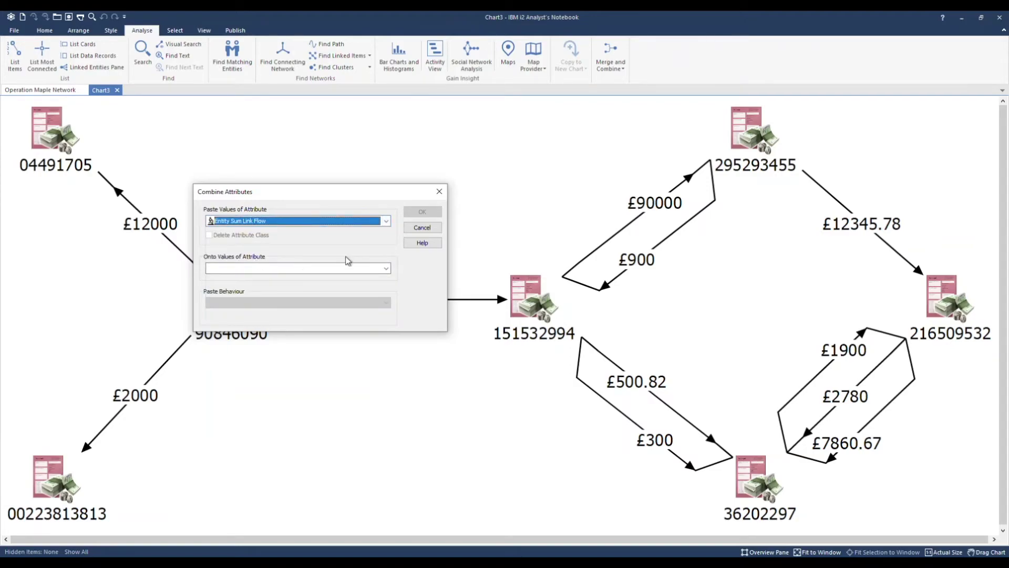
# - Combine the values onto the Balance attribute using the "pasted value" paste behaviour
pyautogui.click(386, 269)
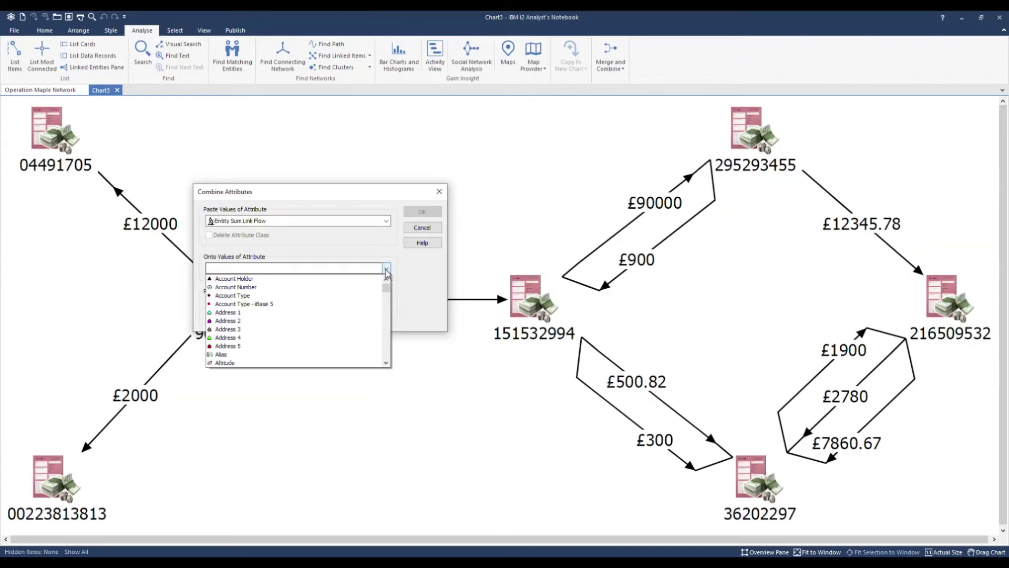
pyautogui.click(386, 363)
pyautogui.click(387, 363)
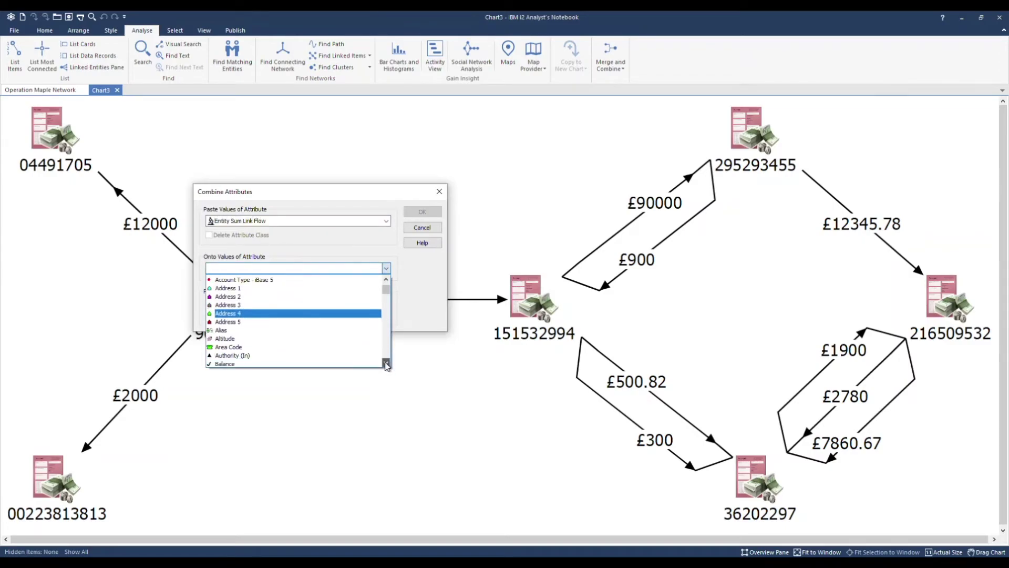
pyautogui.click(372, 355)
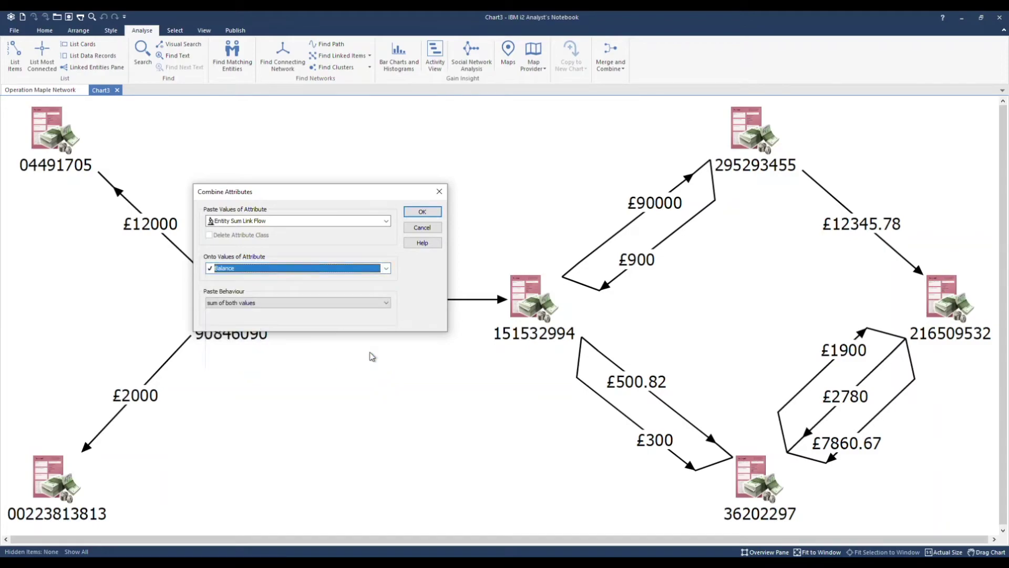
pyautogui.click(389, 304)
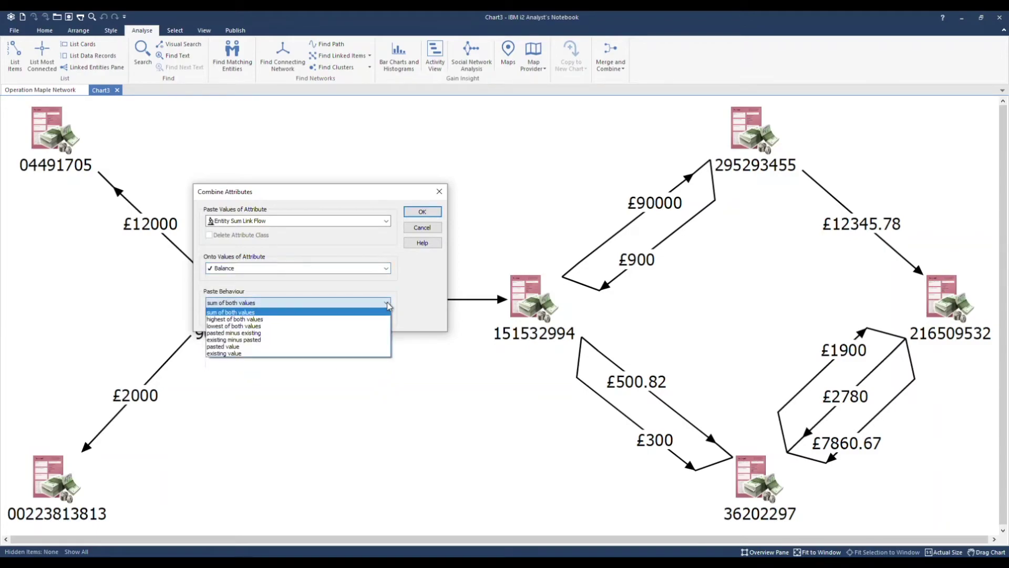
pyautogui.click(267, 348)
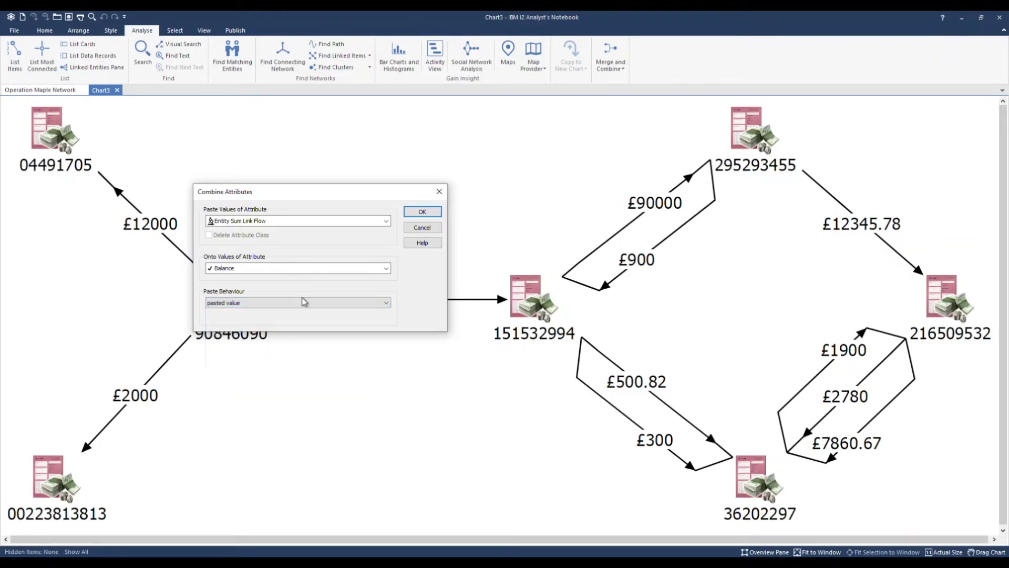
pyautogui.click(423, 211)
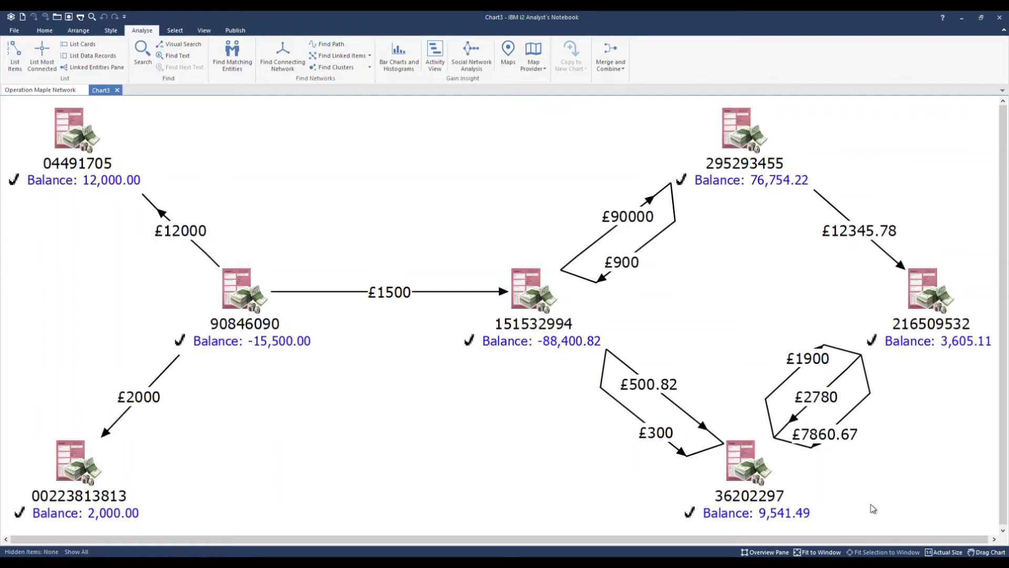
# - Apply the Credit & Debit Frames conditional formatting specification to the whole chart and close the conditional formatting
pyautogui.click(112, 32)
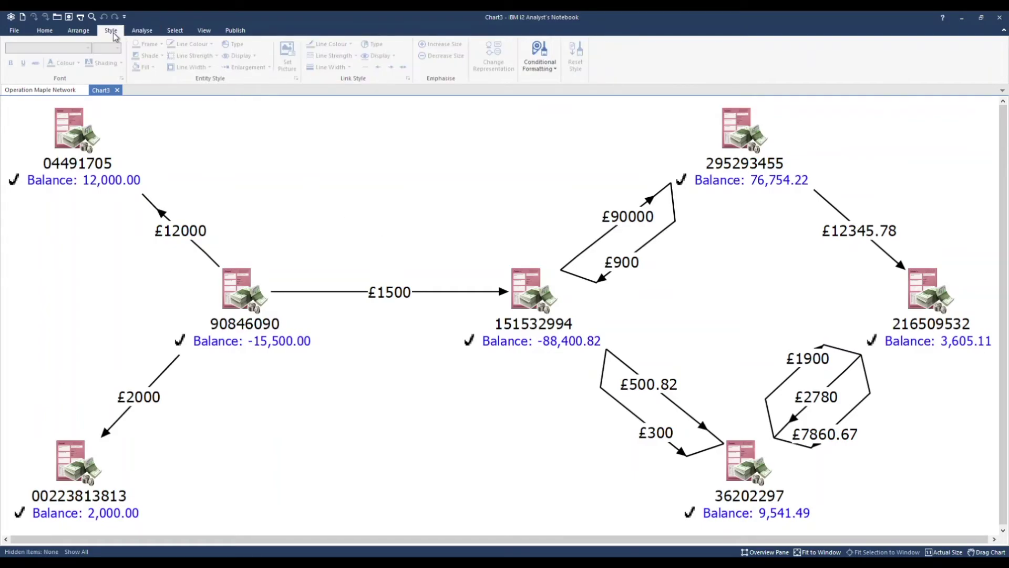
pyautogui.click(558, 70)
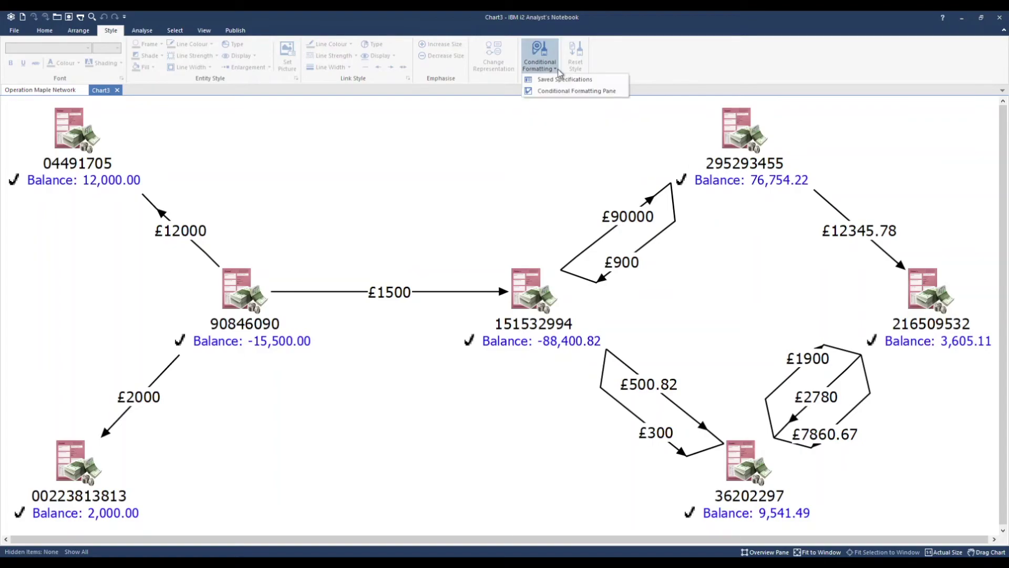
pyautogui.click(621, 91)
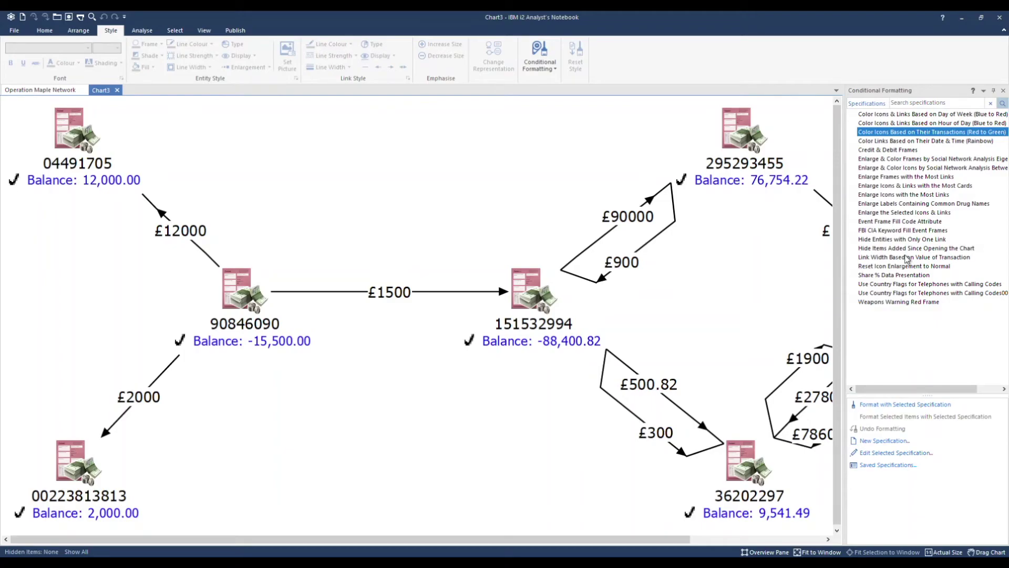
pyautogui.click(919, 150)
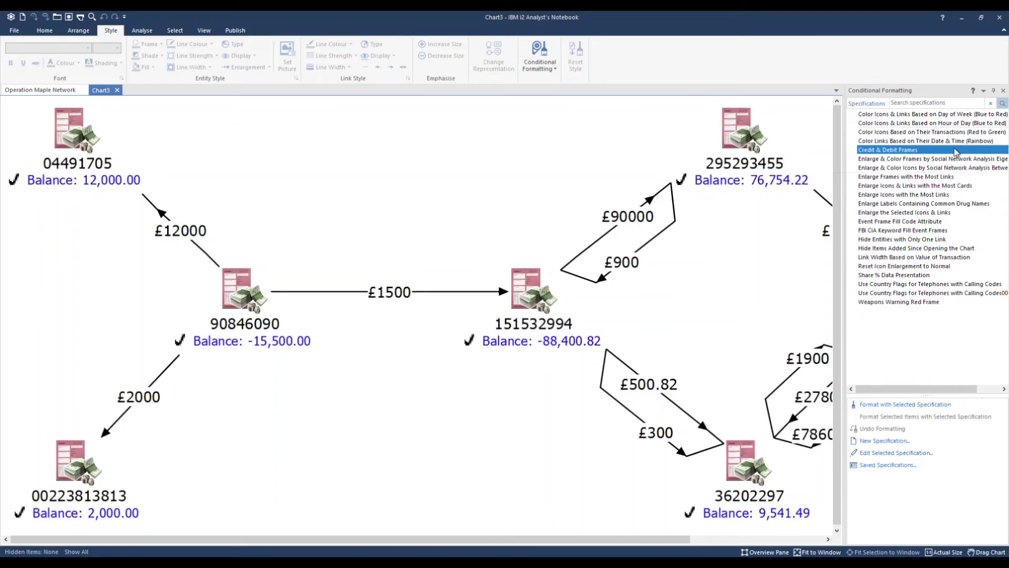
pyautogui.doubleClick(956, 152)
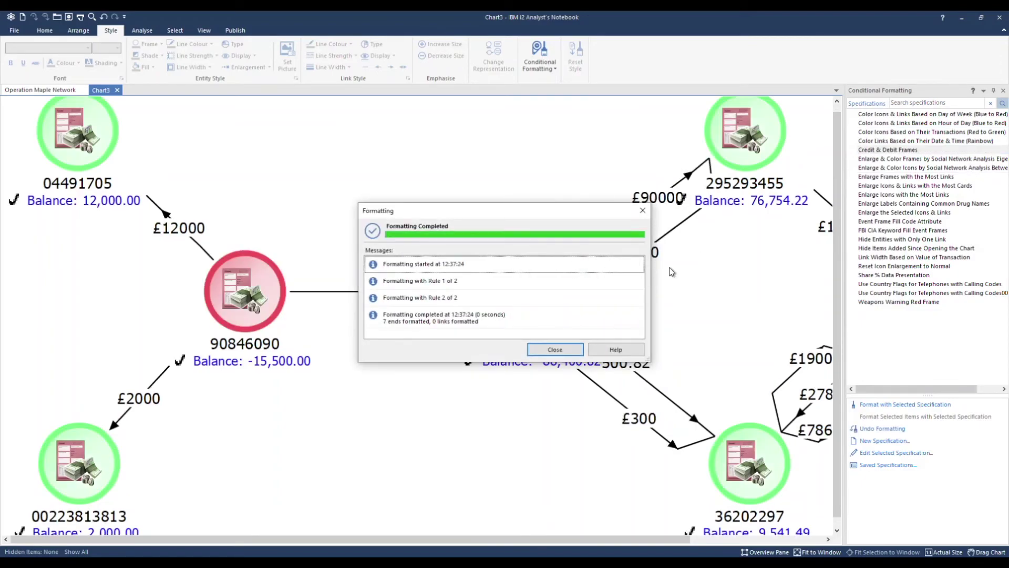
pyautogui.click(568, 351)
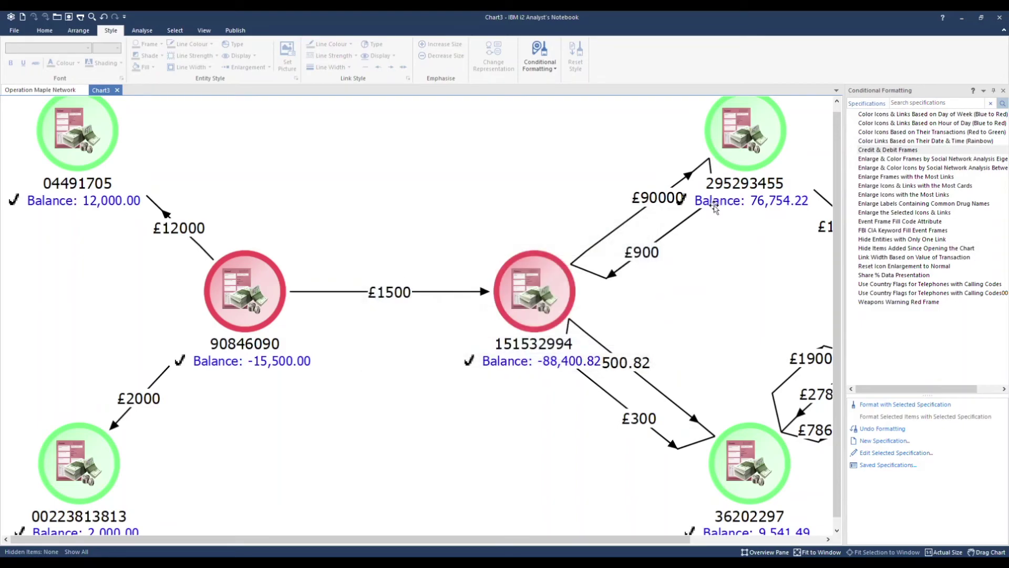
pyautogui.click(1003, 90)
pyautogui.click(817, 552)
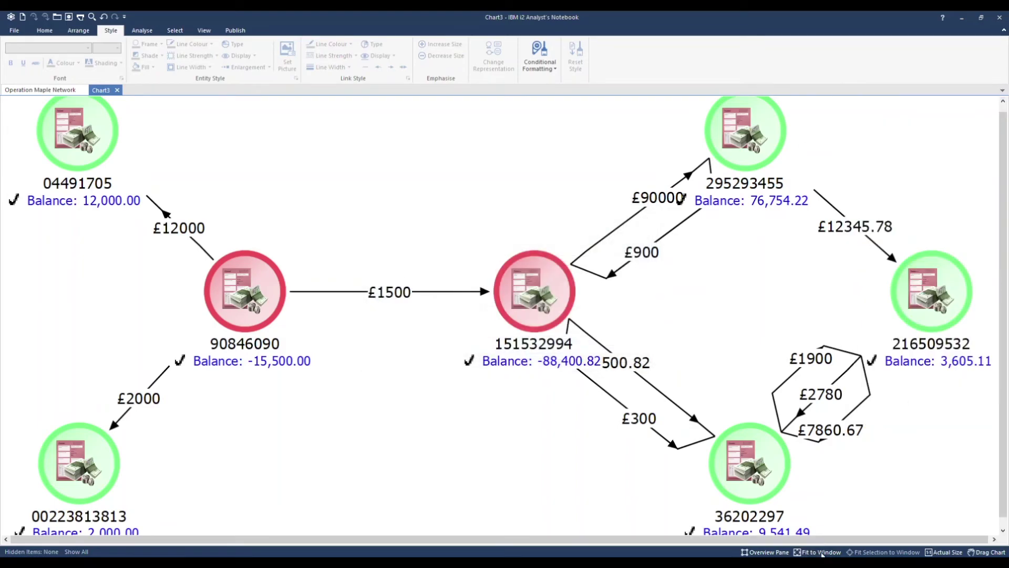